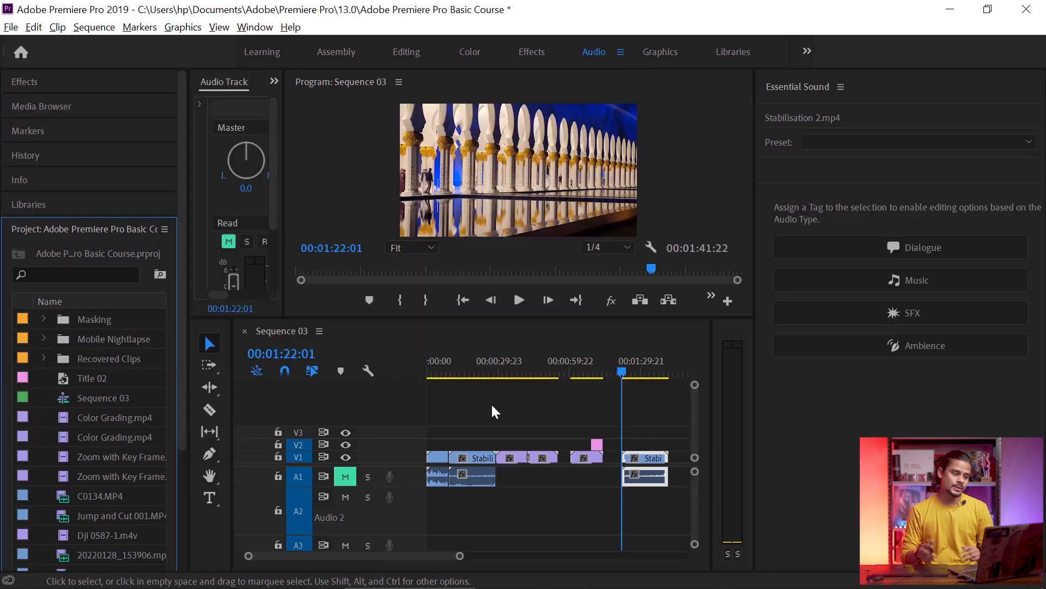
Widen the Audio Track Mixer to expose several track channels, and move the playhead back to 00:01:21:22.
left_click_drag(284, 177, 435, 170)
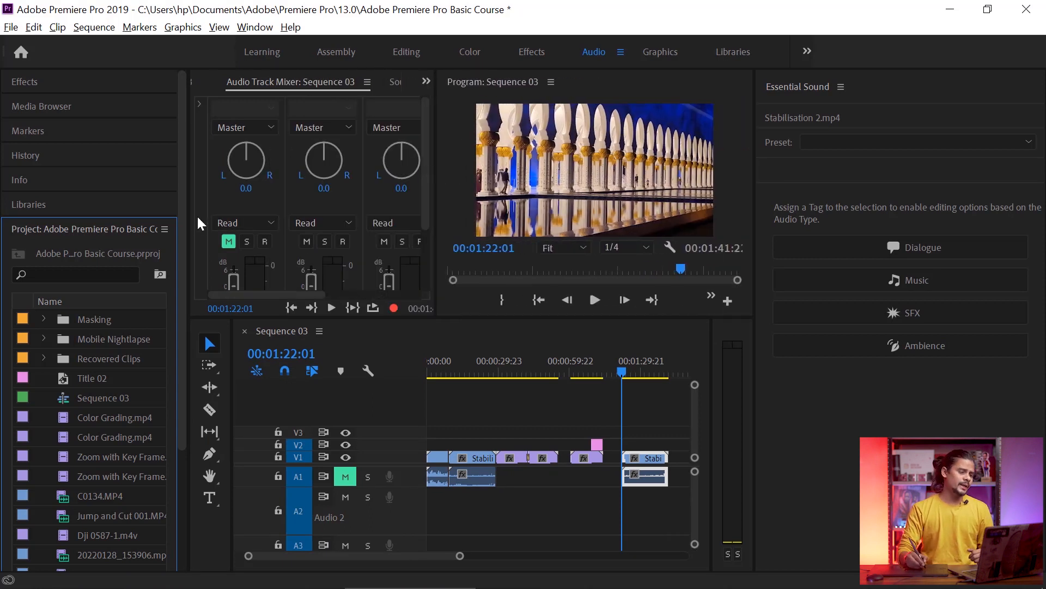
left_click(623, 374)
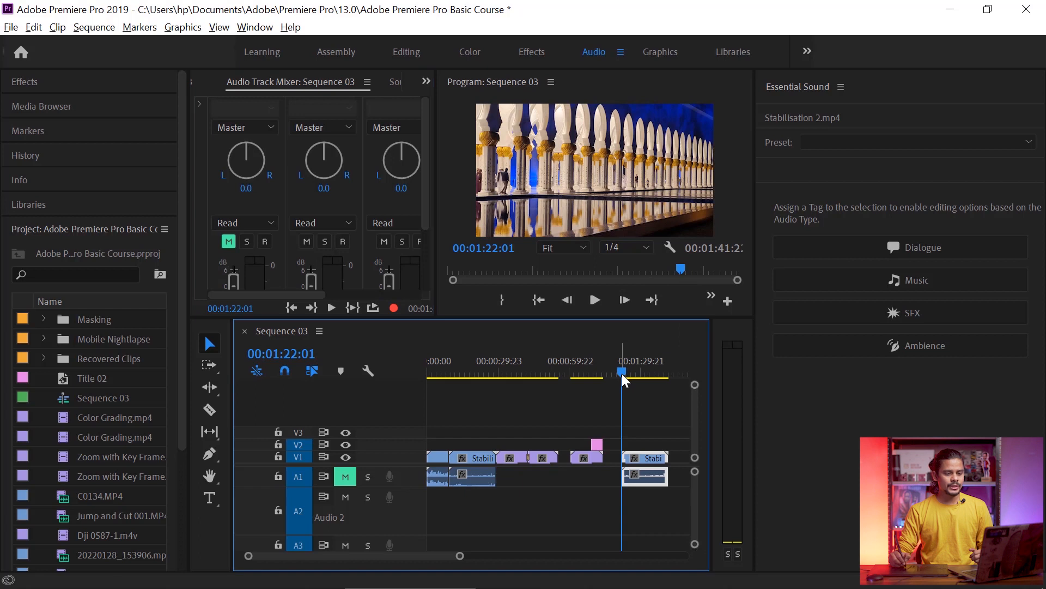
left_click_drag(622, 374, 622, 374)
left_click(791, 89)
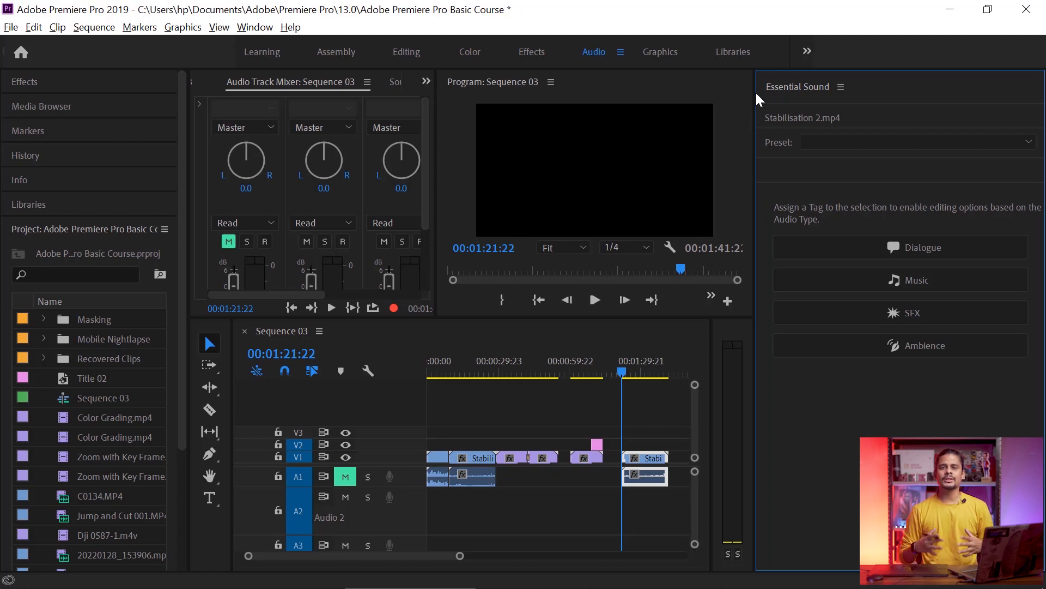
Place Stabilisation.MP4 from the project at the start of Sequence 03, with its video on V3 and audio on A2.
key("shift+1")
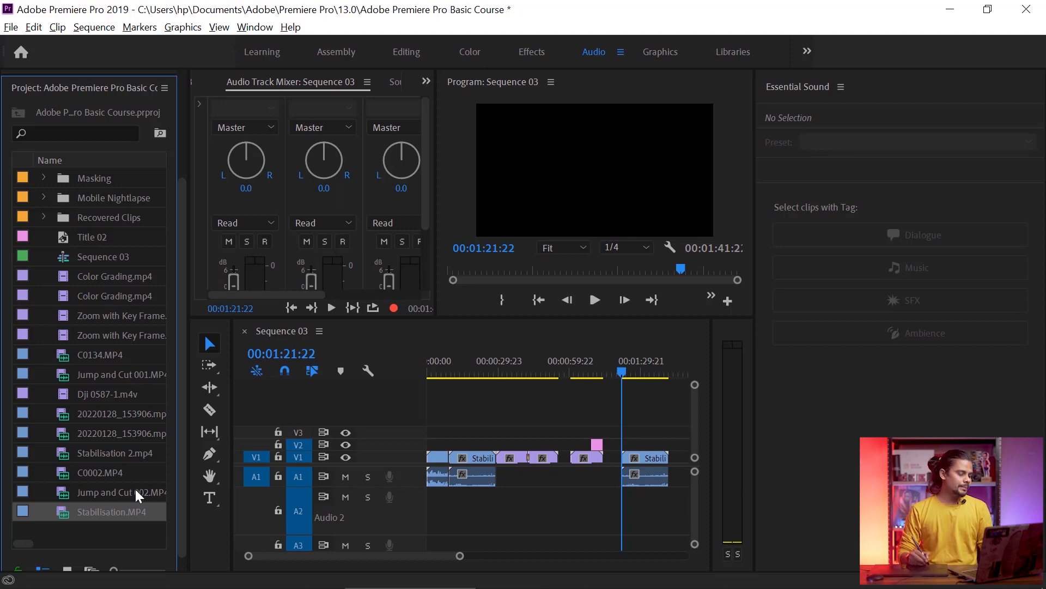
left_click_drag(111, 510, 423, 440)
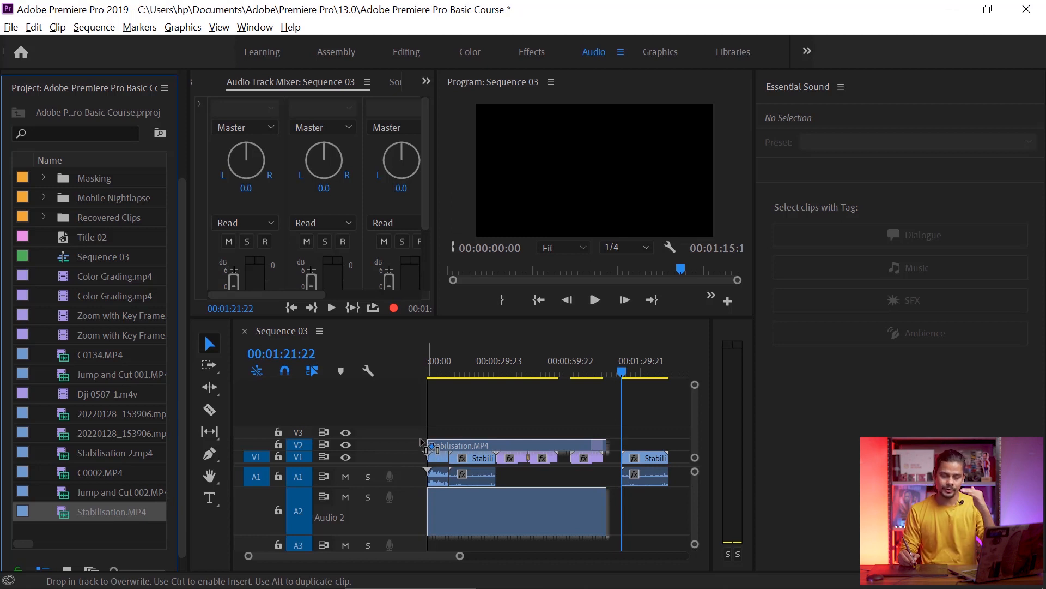
left_click_drag(422, 441, 422, 434)
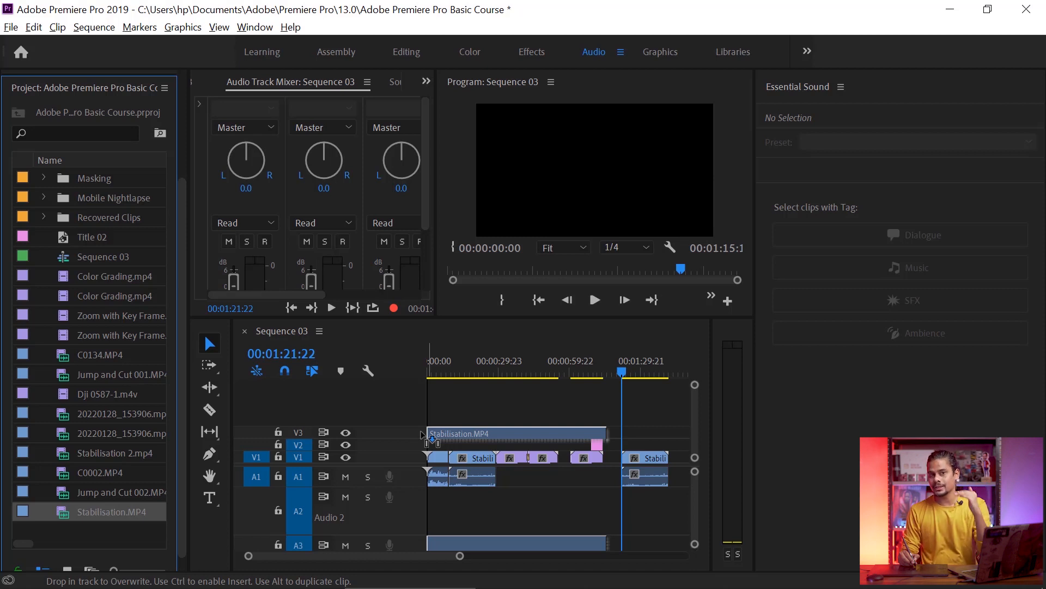
left_click_drag(422, 434, 472, 500)
left_click_drag(413, 533, 377, 568)
Return the playhead to the start of the sequence at 00:00:00:00.
key("minus")
key("minus")
key("minus")
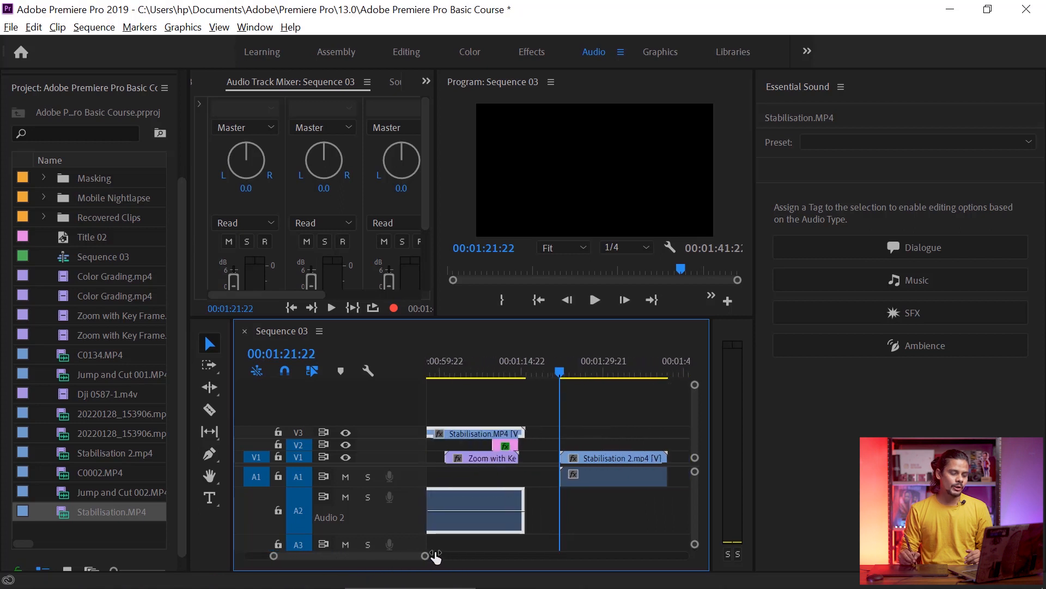
left_click_drag(521, 375, 427, 376)
key("Home")
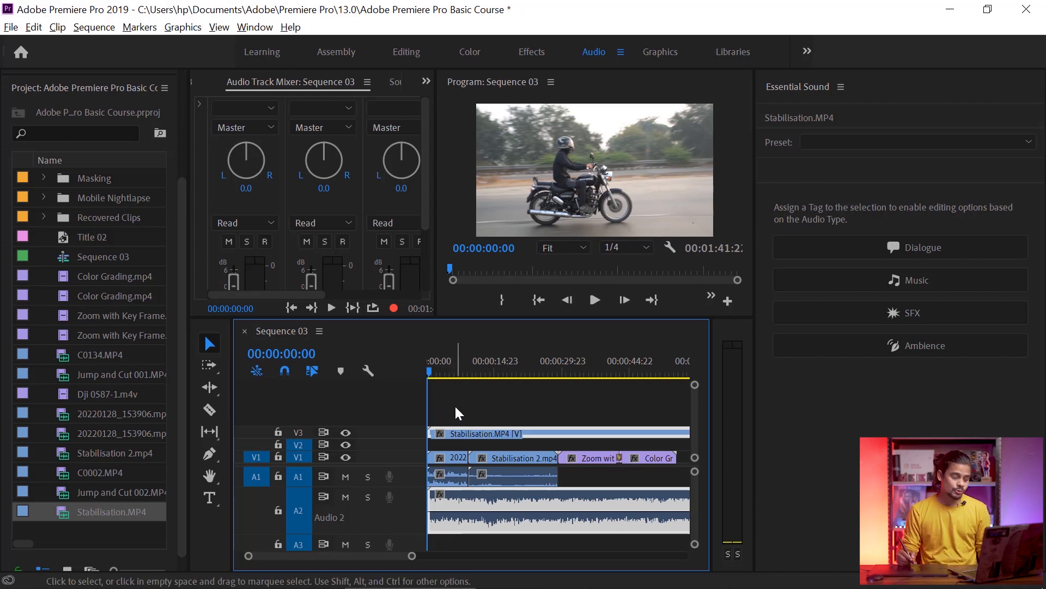
Try splitting the linked Stabilisation.MP4 clip near 13 seconds with the Razor tool, and undo the cut.
left_click(210, 409)
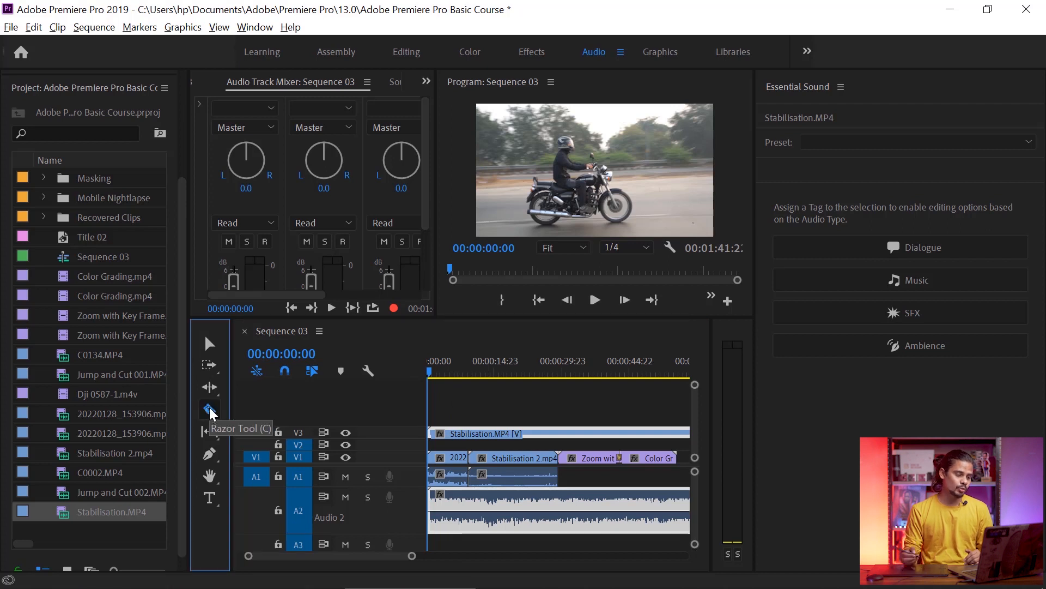
left_click(494, 514)
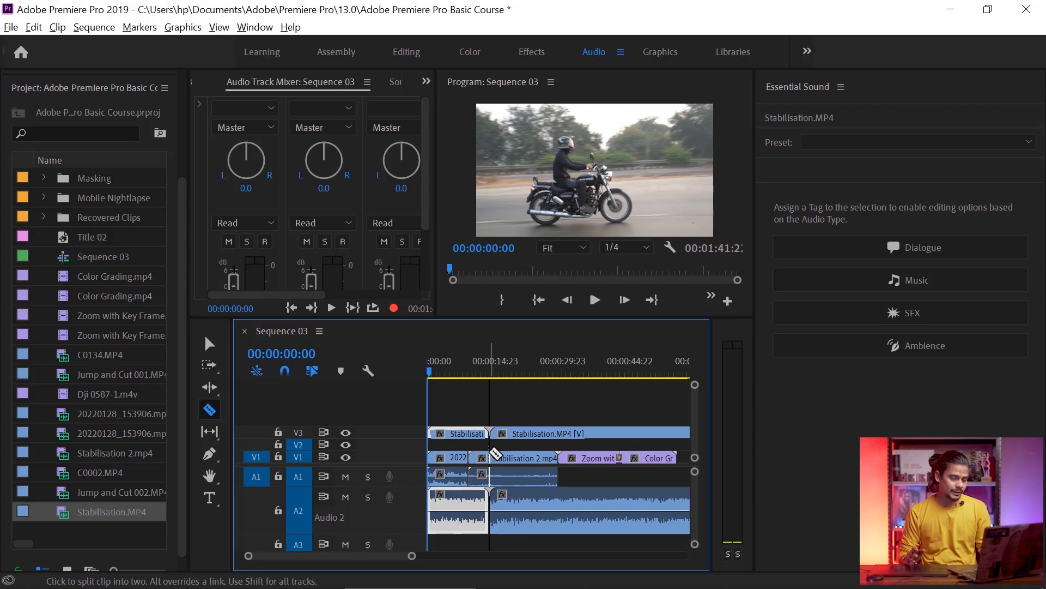
key("ctrl+z")
Unlink the video and audio of the Stabilisation.MP4 clip on V3 and A2.
left_click(484, 434)
right_click(489, 435)
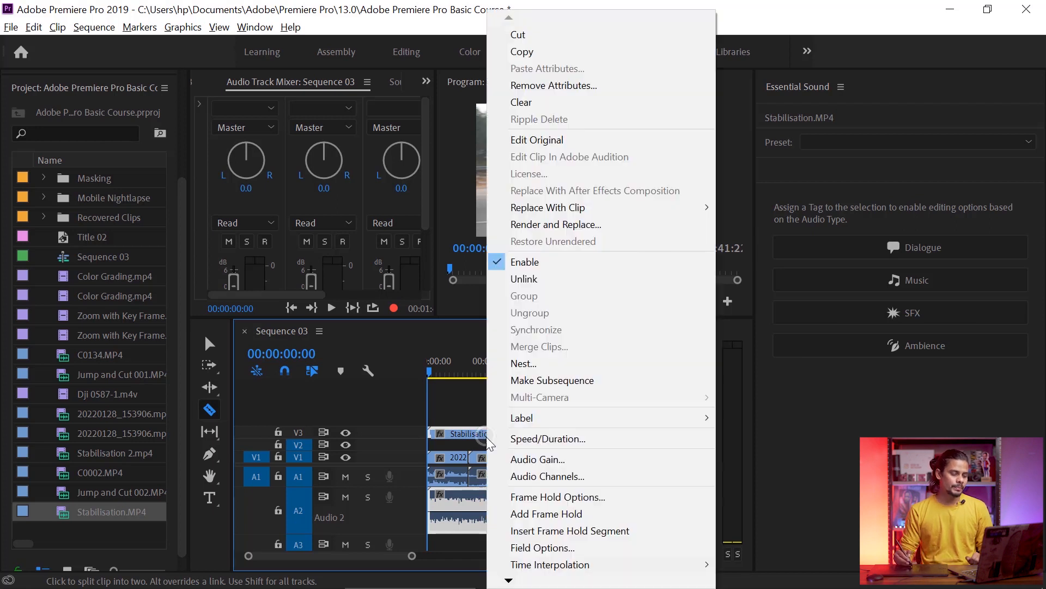
left_click(530, 280)
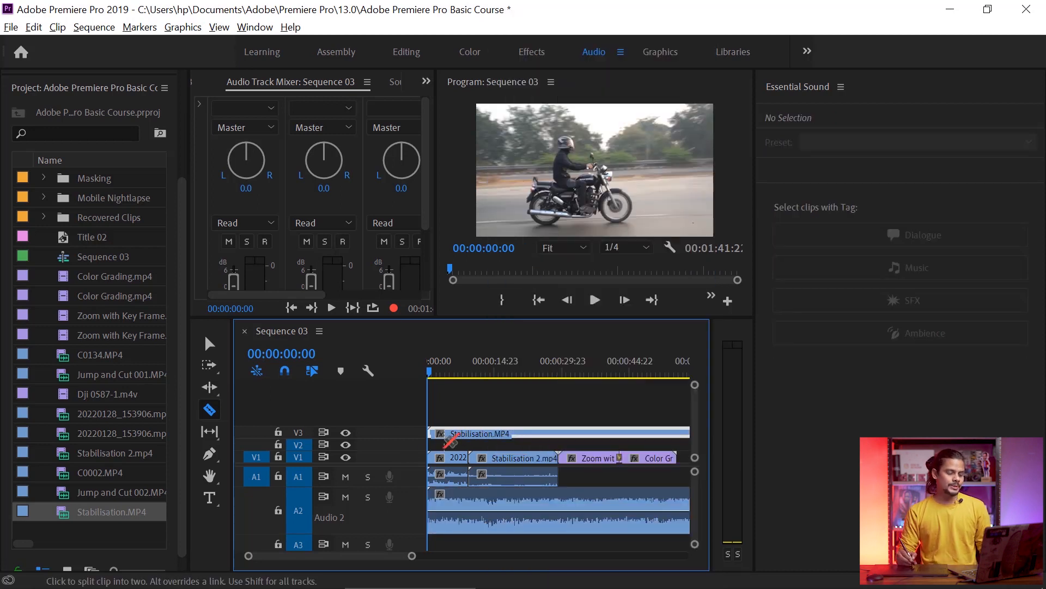
Try razor cuts at two points on the unlinked Stabilisation.MP4 video on V3, and undo both.
left_click(482, 433)
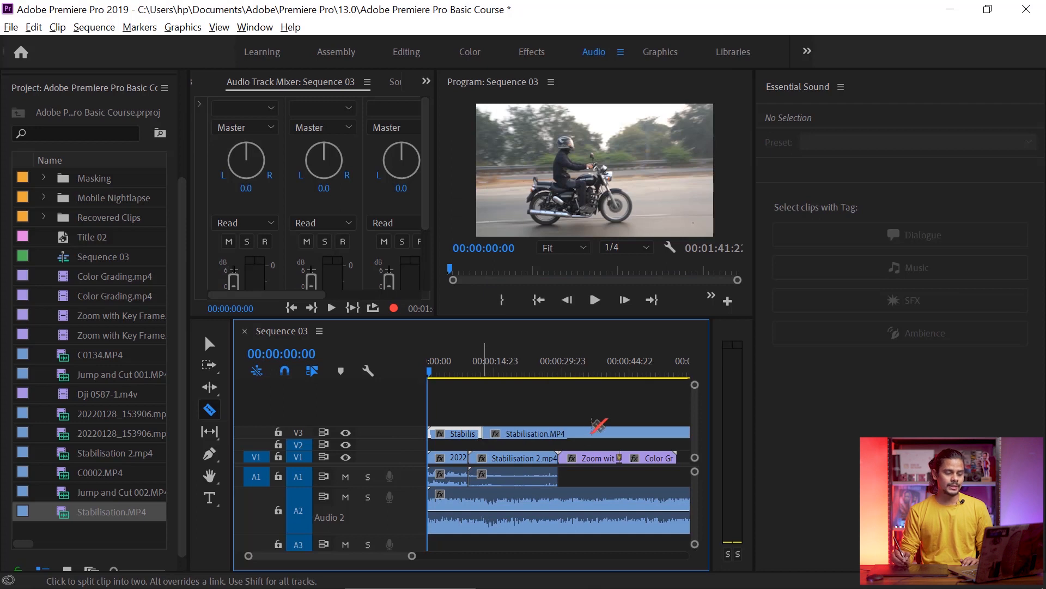
left_click(577, 433)
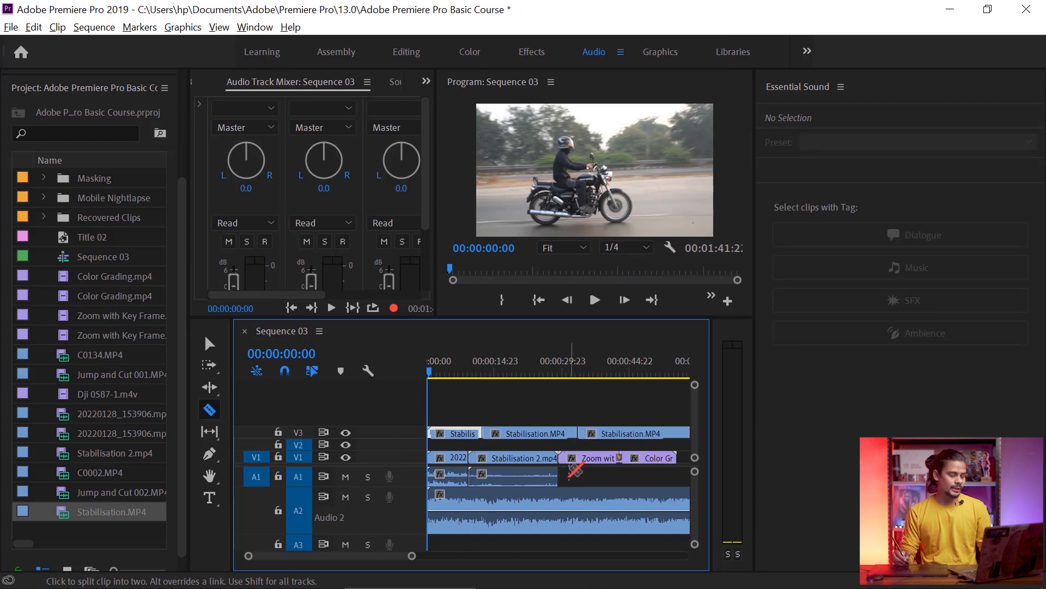
key("ctrl+z")
key("ctrl+z")
Try razor cuts at three points on the Stabilisation.MP4 audio on A2, undo them, and return to the Selection tool.
left_click(458, 513)
left_click(545, 510)
left_click(600, 509)
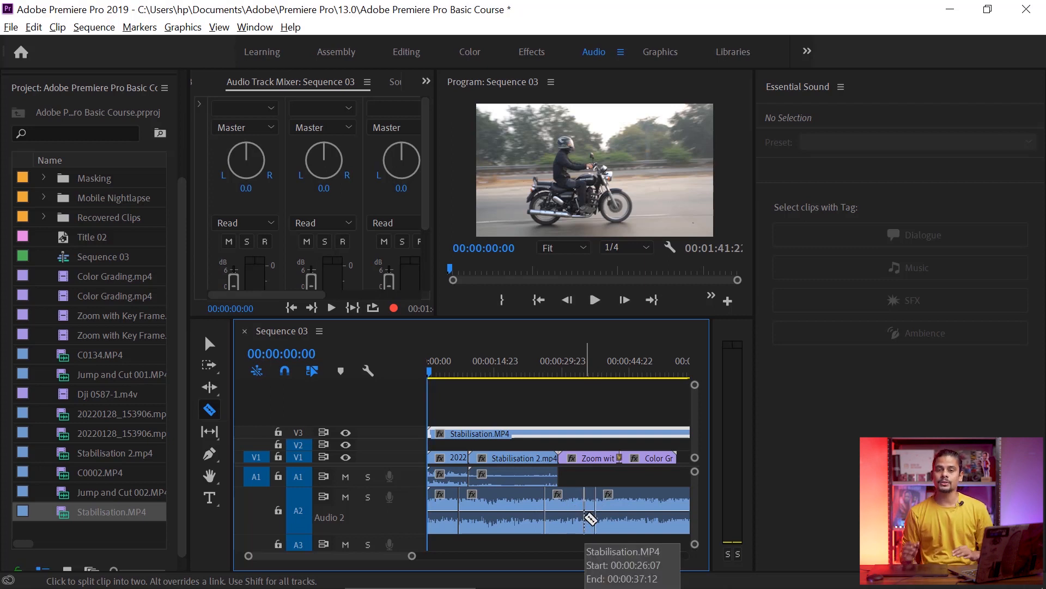
key("ctrl+z")
key("ctrl+z")
key("ctrl+z")
key("v")
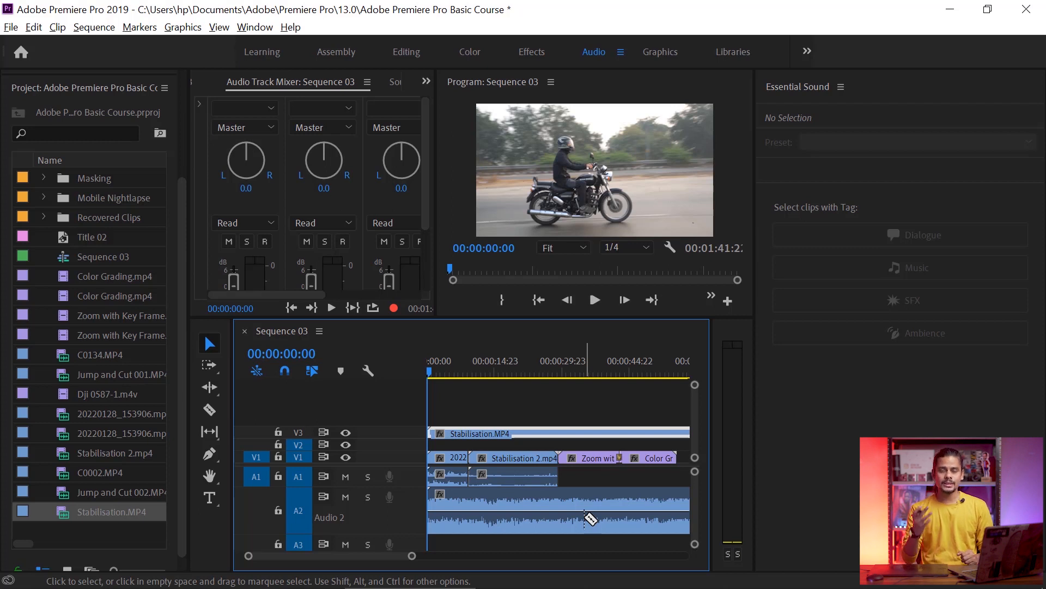
Mute audio track A2 and unmute it again.
left_click(342, 495)
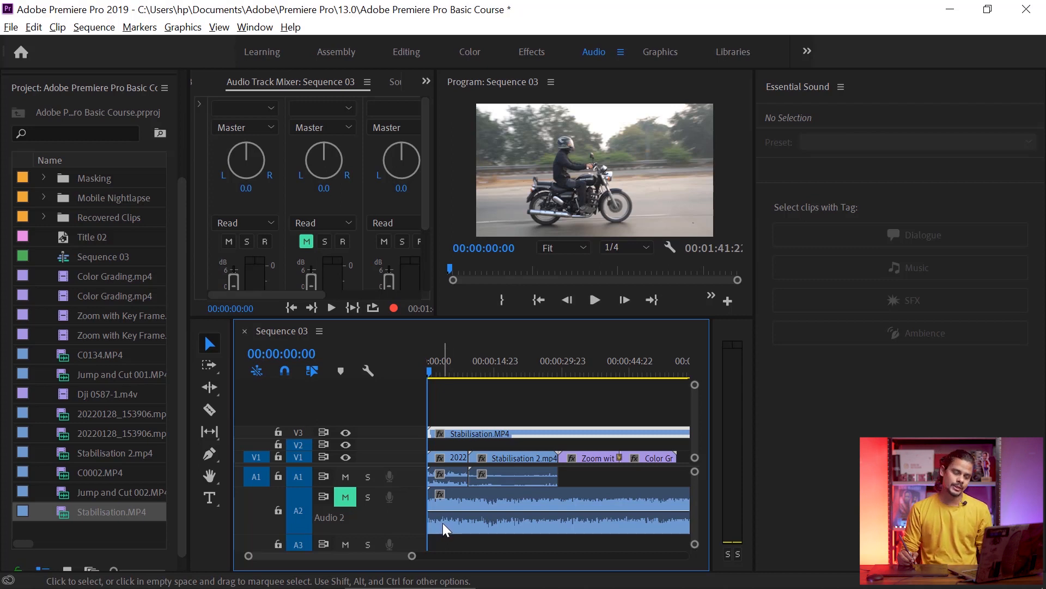
left_click(346, 496)
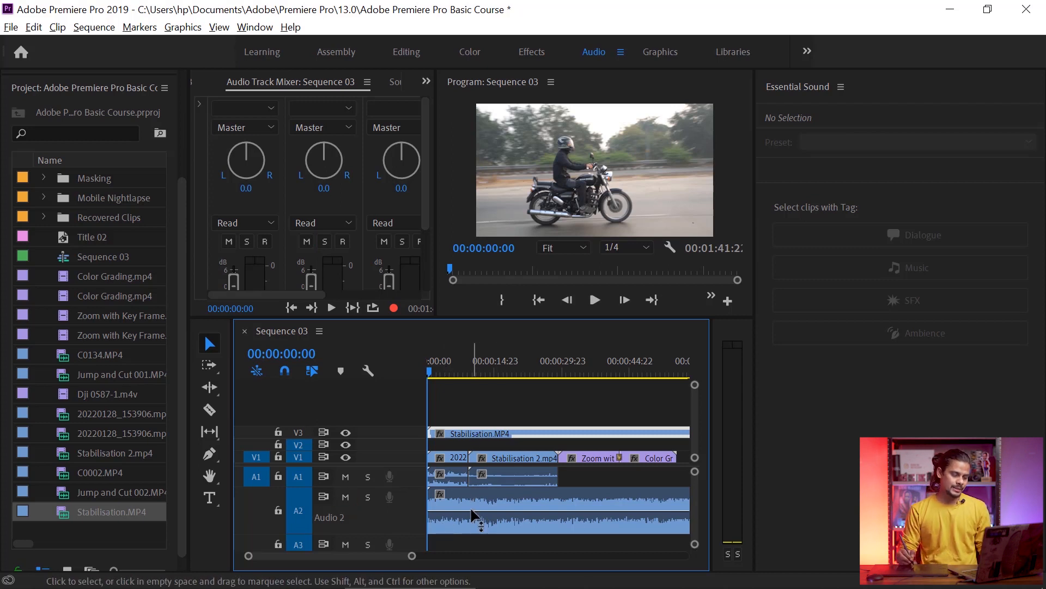
left_click(483, 460)
left_click(486, 444)
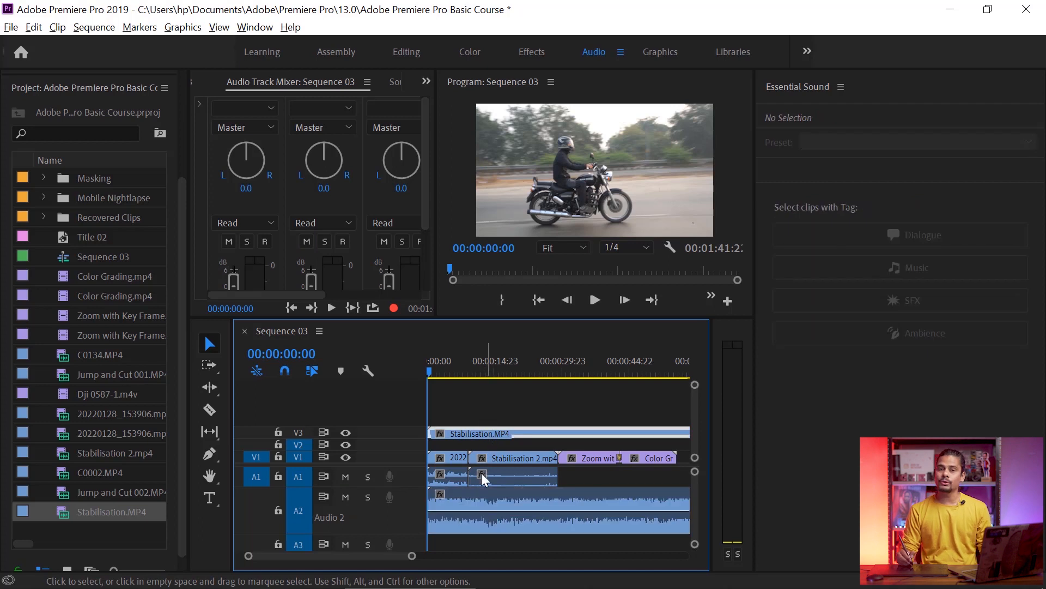
Delete the Stabilisation.MP4 audio clip from A2 and undo the deletion.
left_click(463, 502)
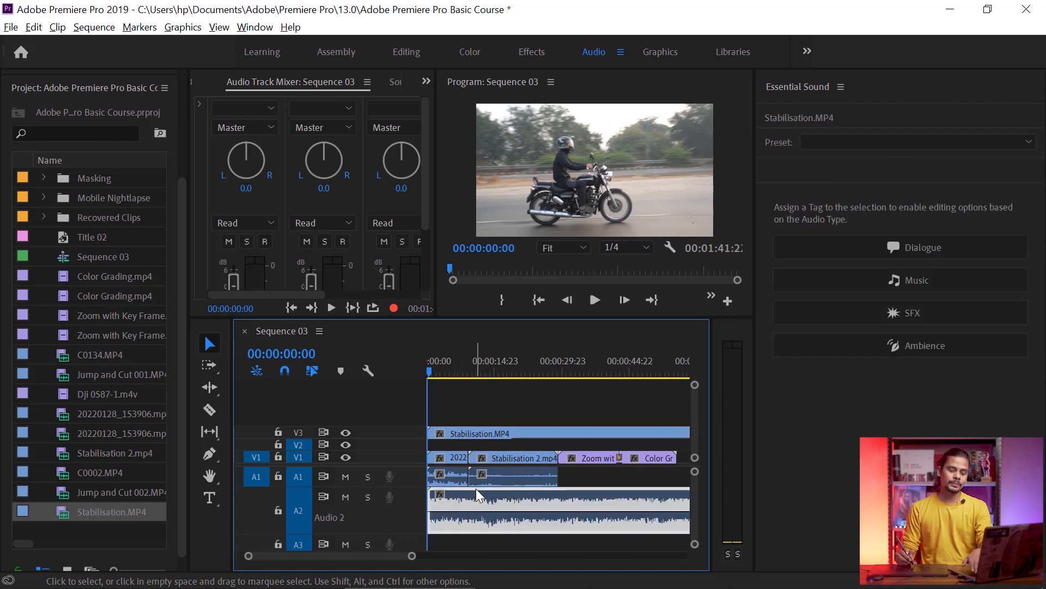
key("Delete")
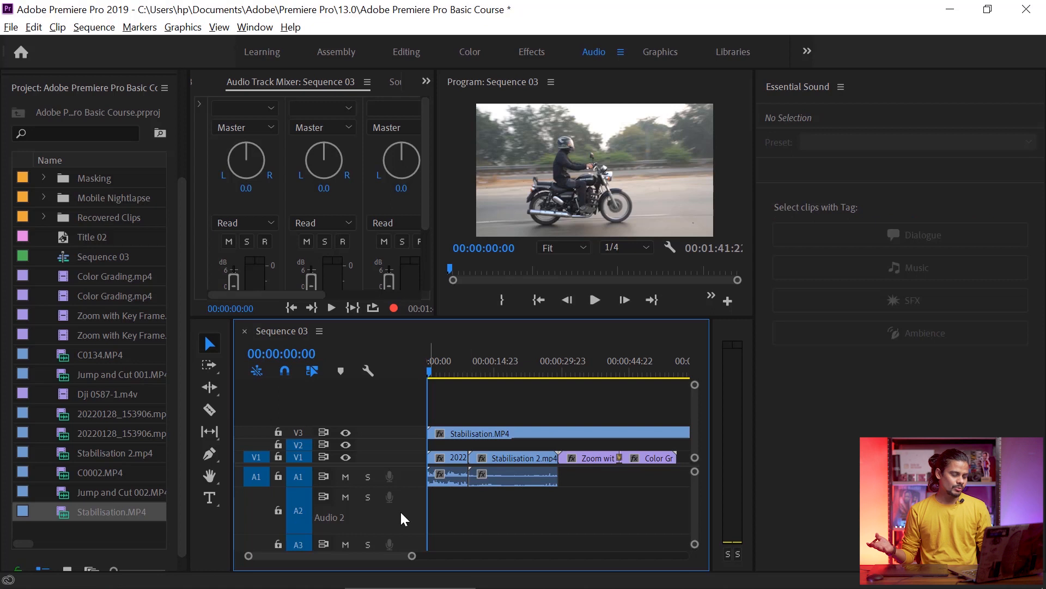
key("ctrl+z")
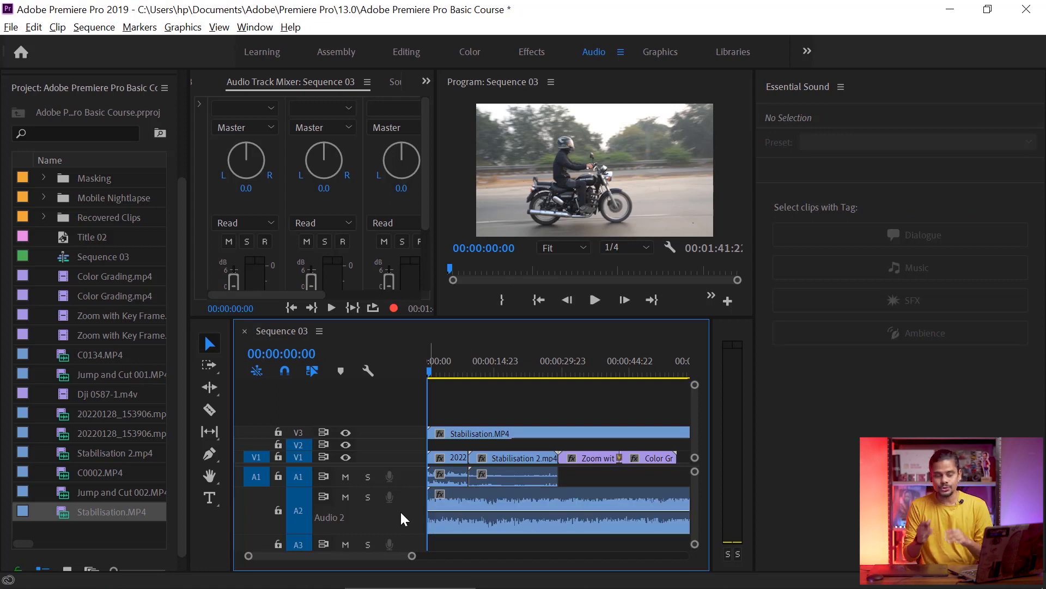
Disable the Stabilisation.MP4 audio clip on A2 and move the playhead to 00:00:13:15.
right_click(508, 502)
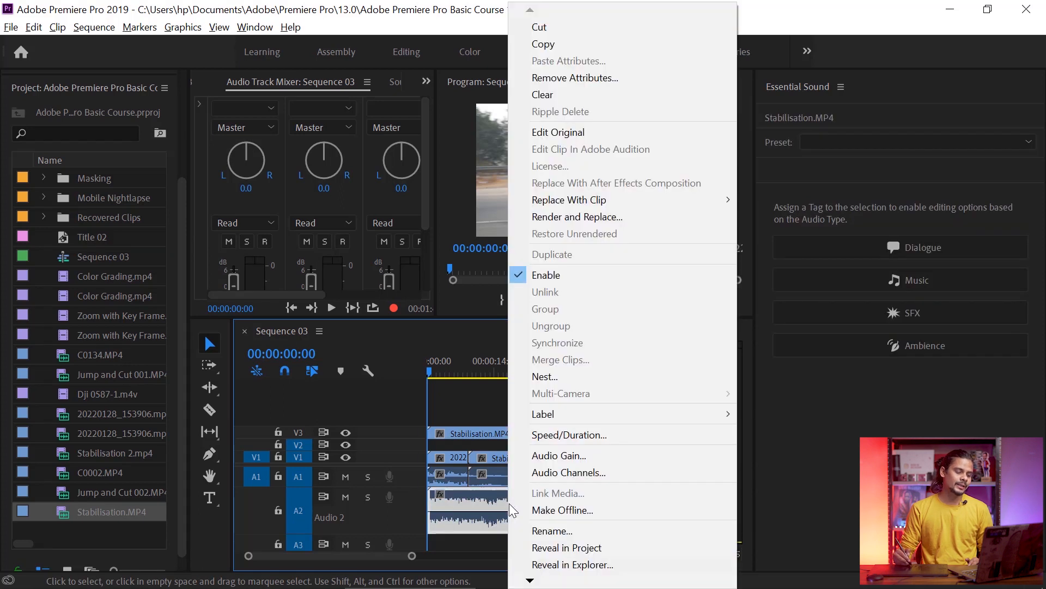
left_click(560, 277)
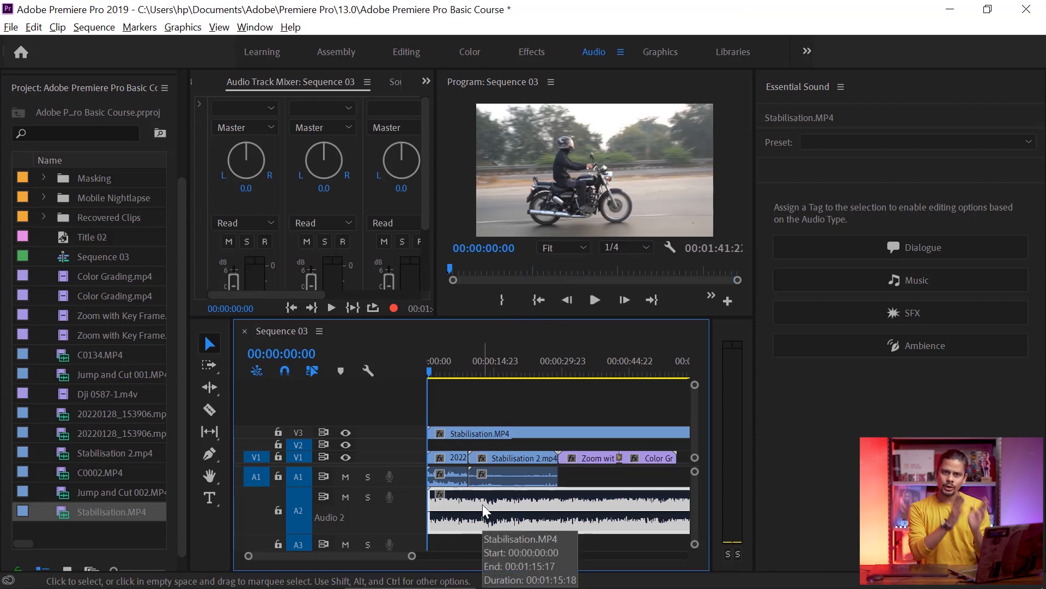
left_click(431, 370)
left_click_drag(464, 372, 488, 375)
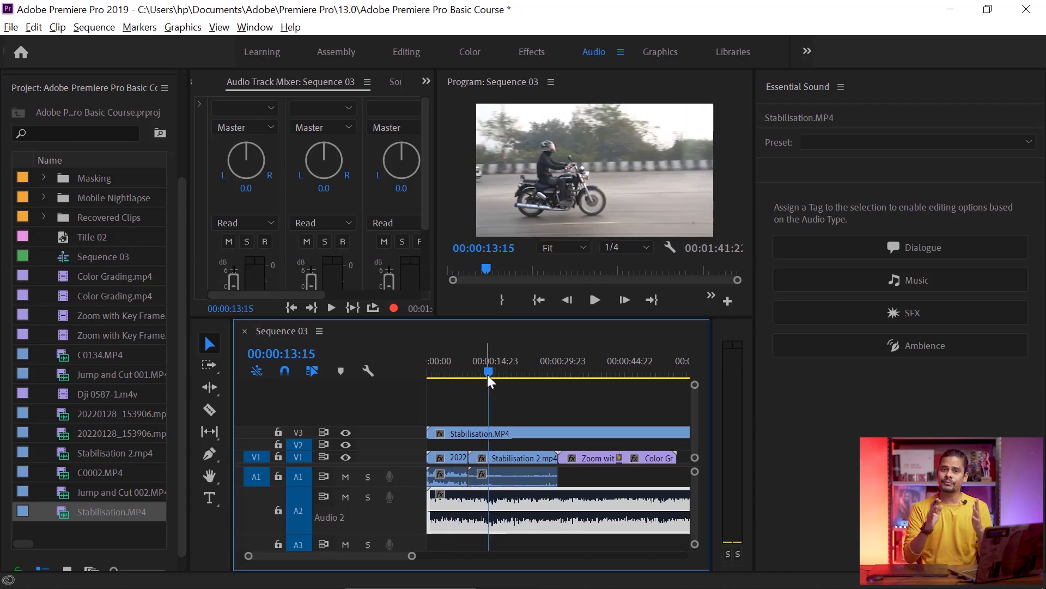
Unlink the Stabilisation 2.mp4 clip's video and audio, and disable its audio on A1.
left_click(532, 460)
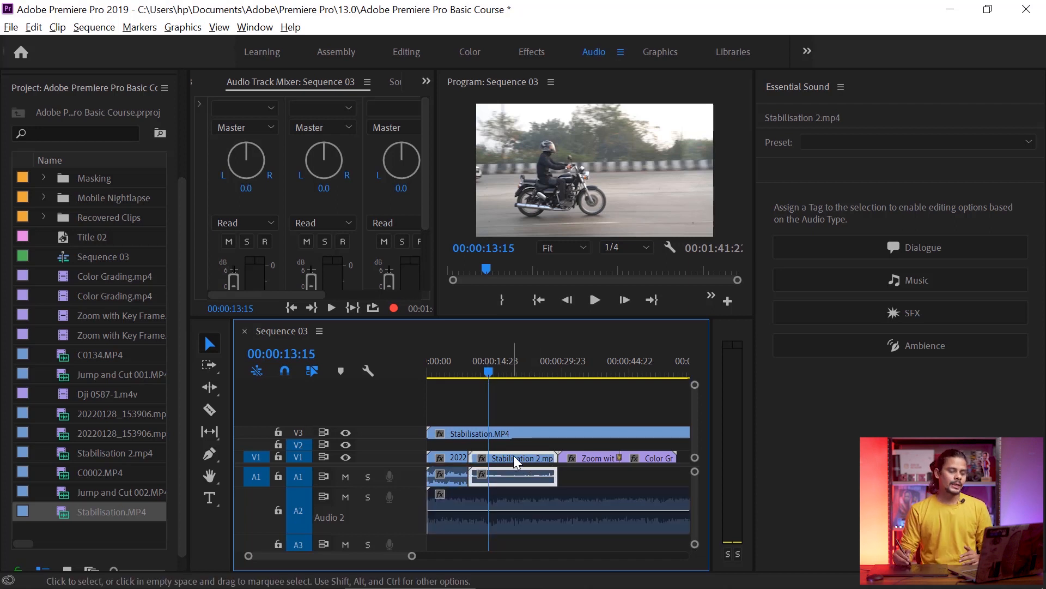
right_click(514, 456)
left_click(567, 277)
left_click(530, 475)
right_click(522, 479)
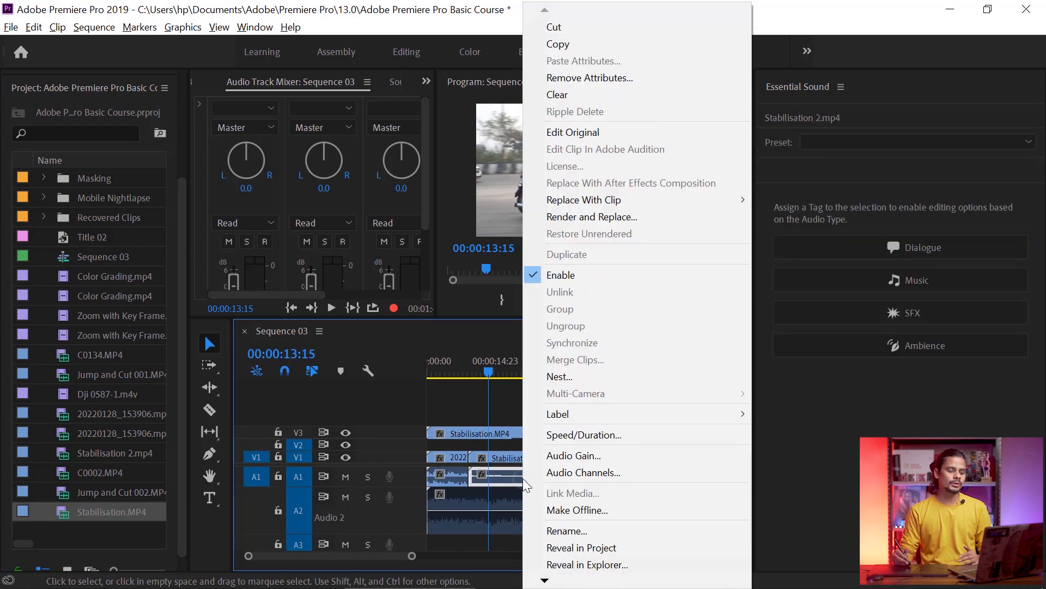
left_click(560, 275)
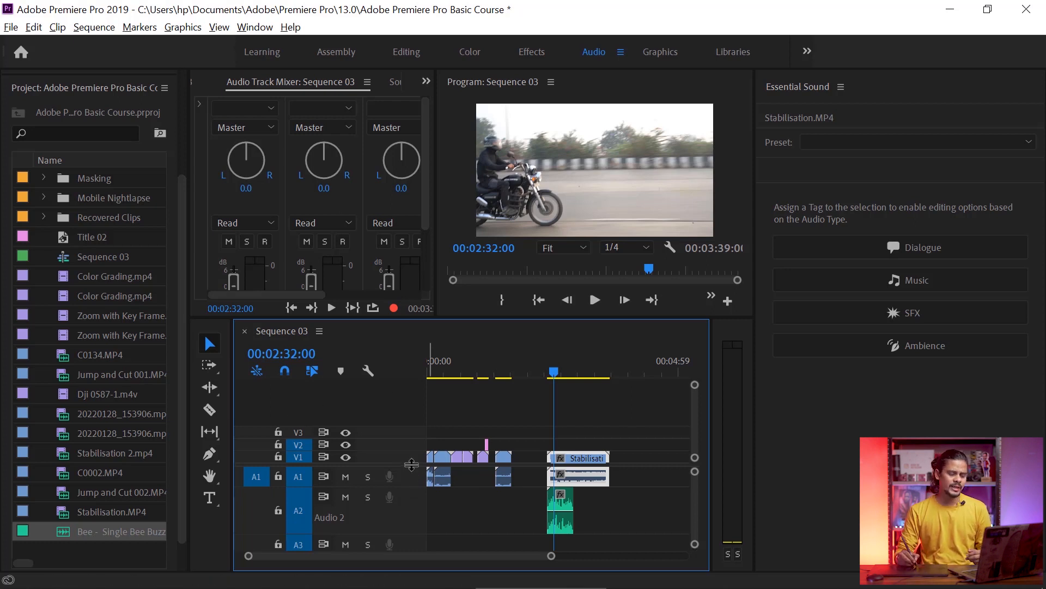
Enlarge the audio track area of the timeline and increase the height of track A1.
left_click_drag(411, 464, 412, 435)
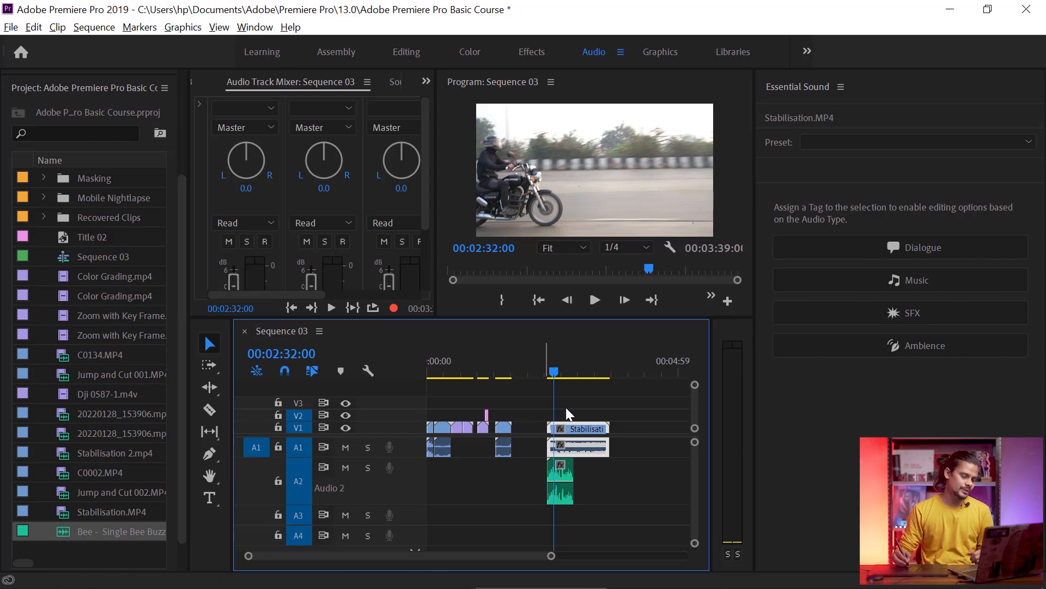
left_click_drag(409, 492, 409, 479)
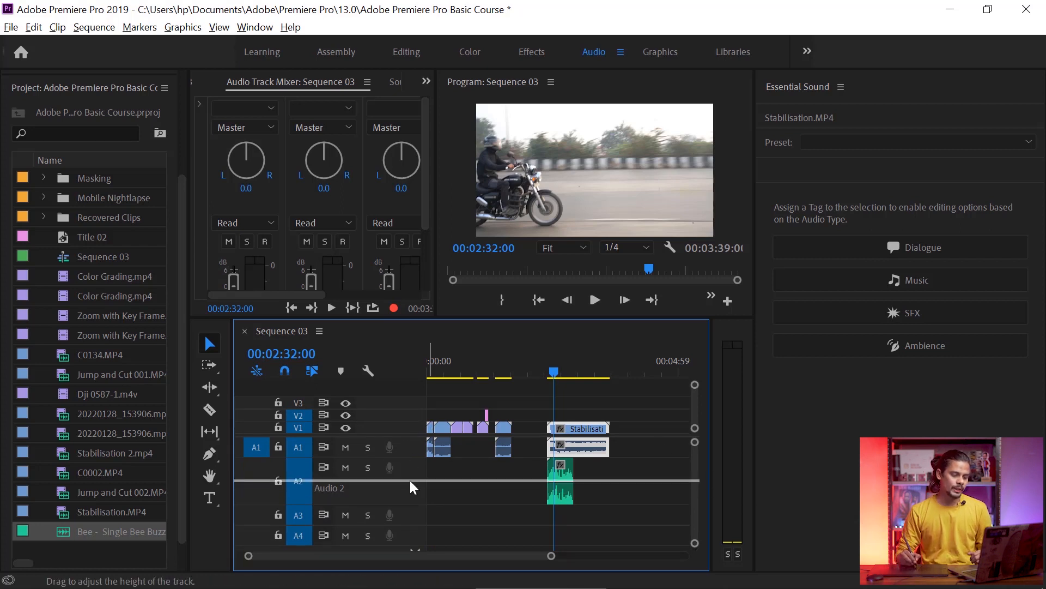
left_click_drag(410, 479, 410, 480)
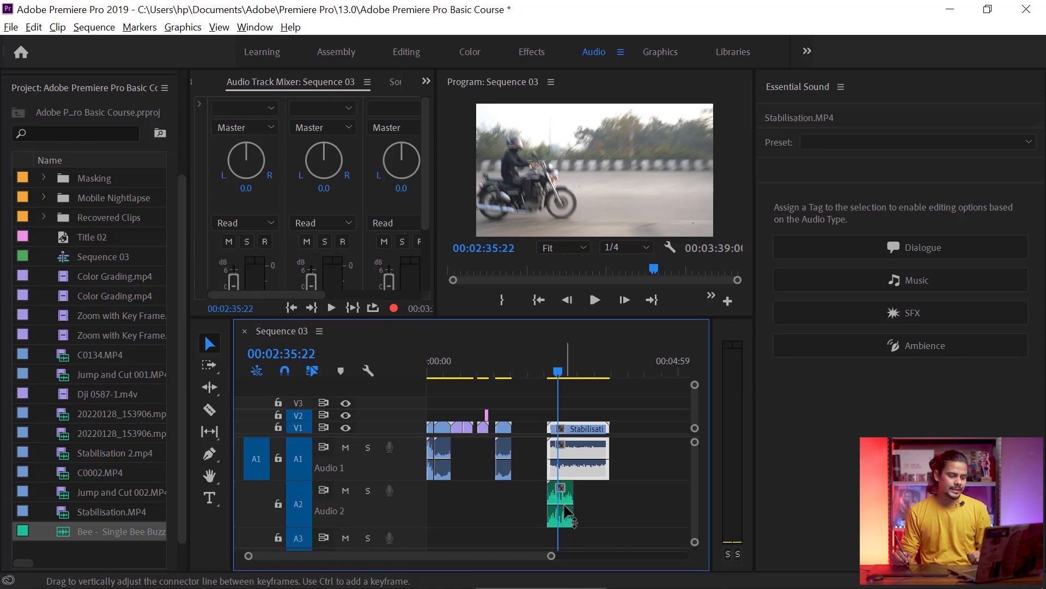
Lower the bee buzzing clip's volume on A2 to about -9.11 dB, and raise it back up.
left_click_drag(568, 510, 571, 520)
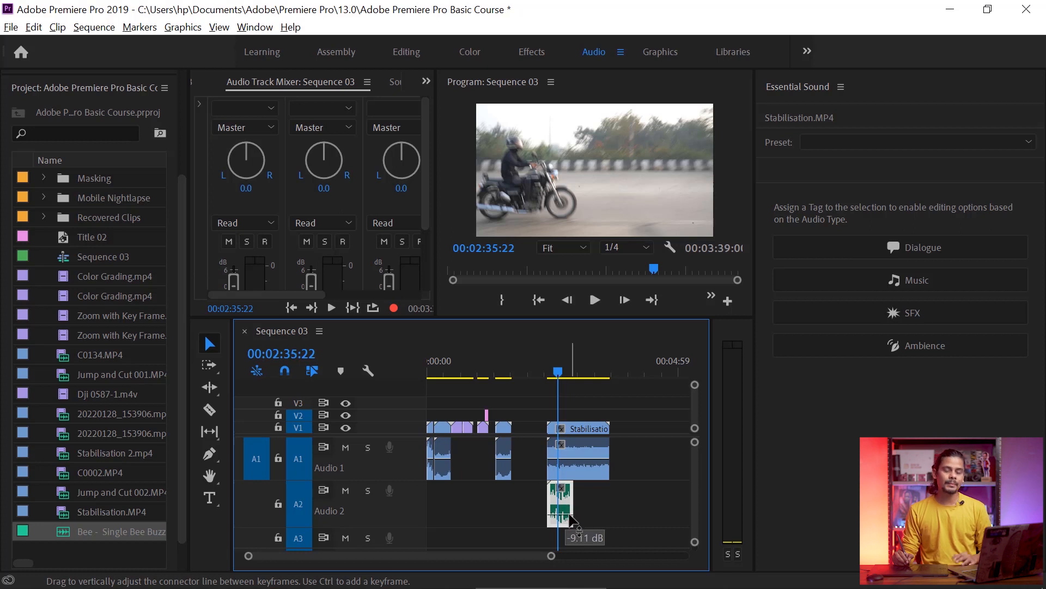
left_click_drag(572, 522, 574, 511)
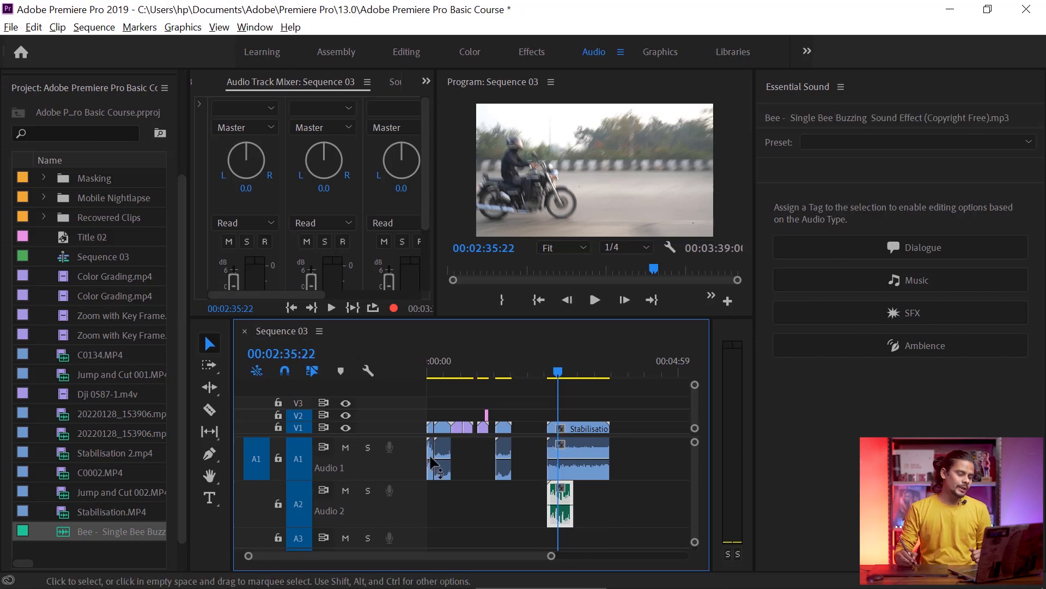
Make track A1 slightly taller and zoom the timeline in on the Stabilisation.MP4 and bee buzzing clips around the playhead.
left_click_drag(415, 479, 424, 482)
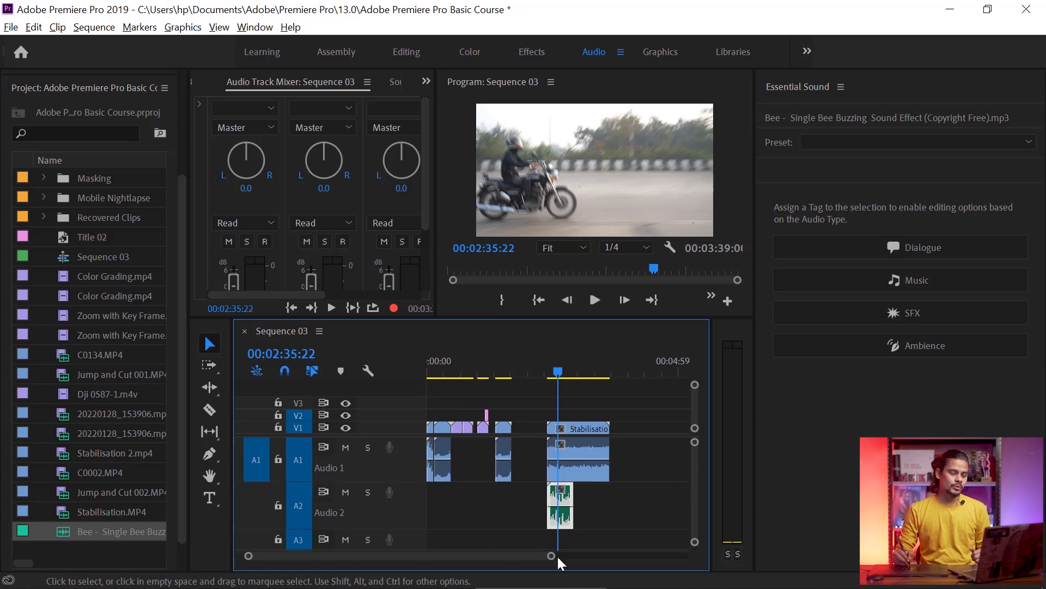
left_click_drag(551, 557, 423, 572)
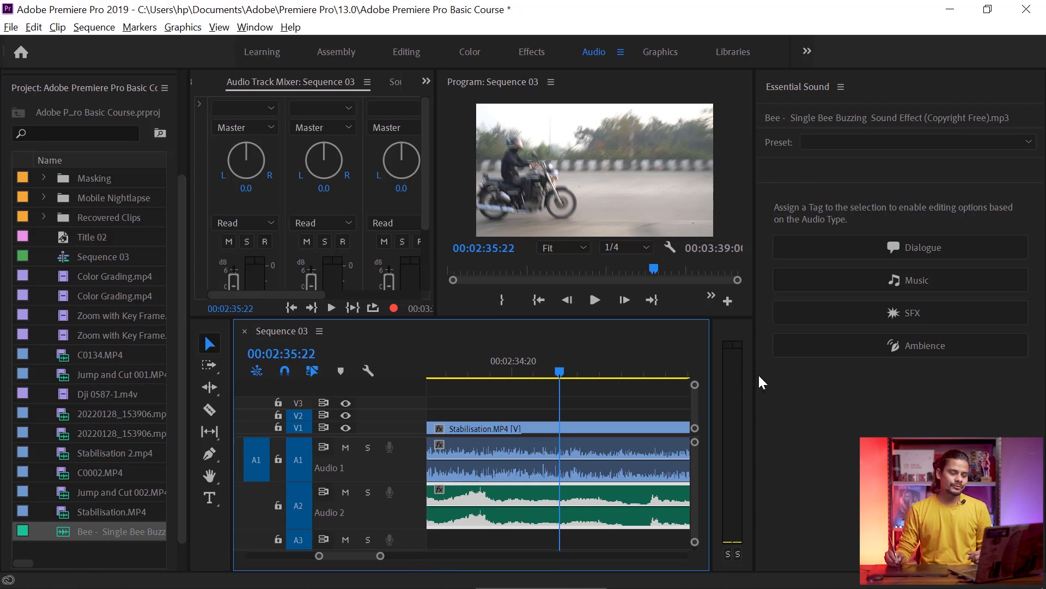
Widen the audio meters and play the sequence from the start of the Stabilisation.MP4 clip, with the timeline zoomed out.
left_click_drag(755, 376, 839, 382)
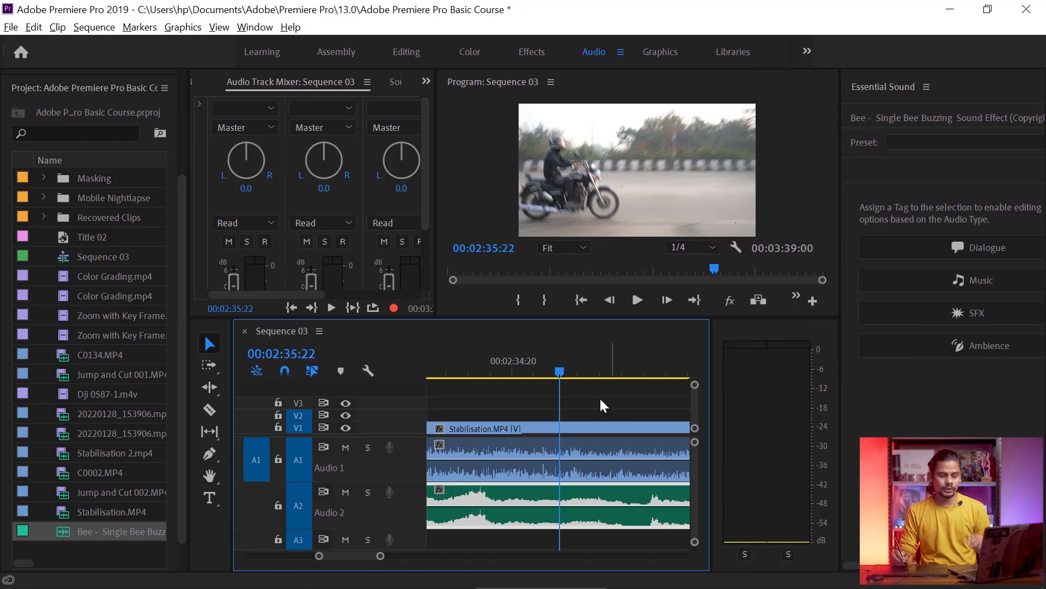
left_click_drag(381, 556, 419, 559)
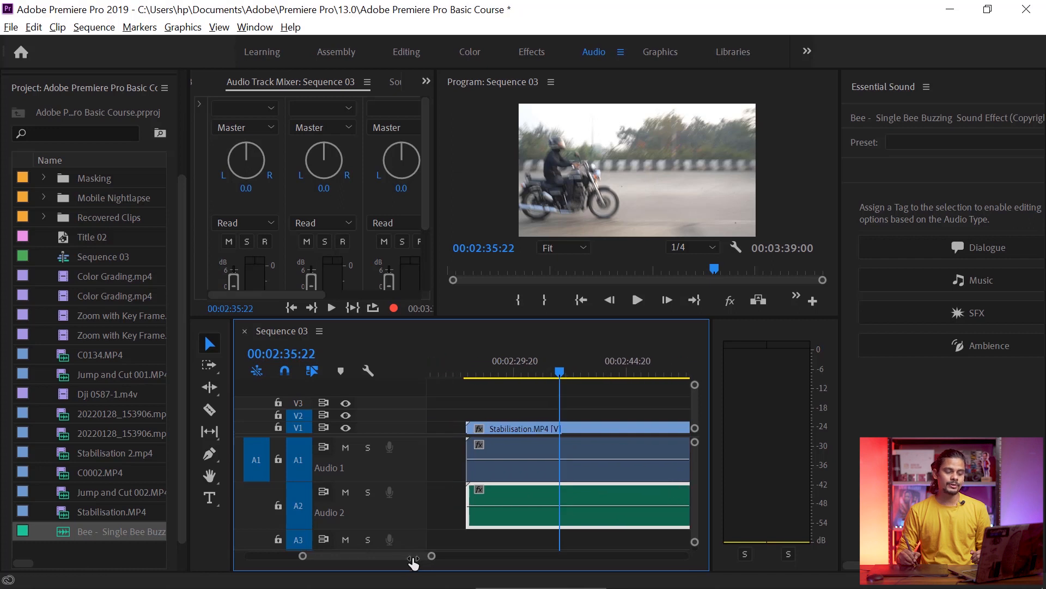
left_click(522, 375)
left_click_drag(509, 378, 462, 380)
key("space")
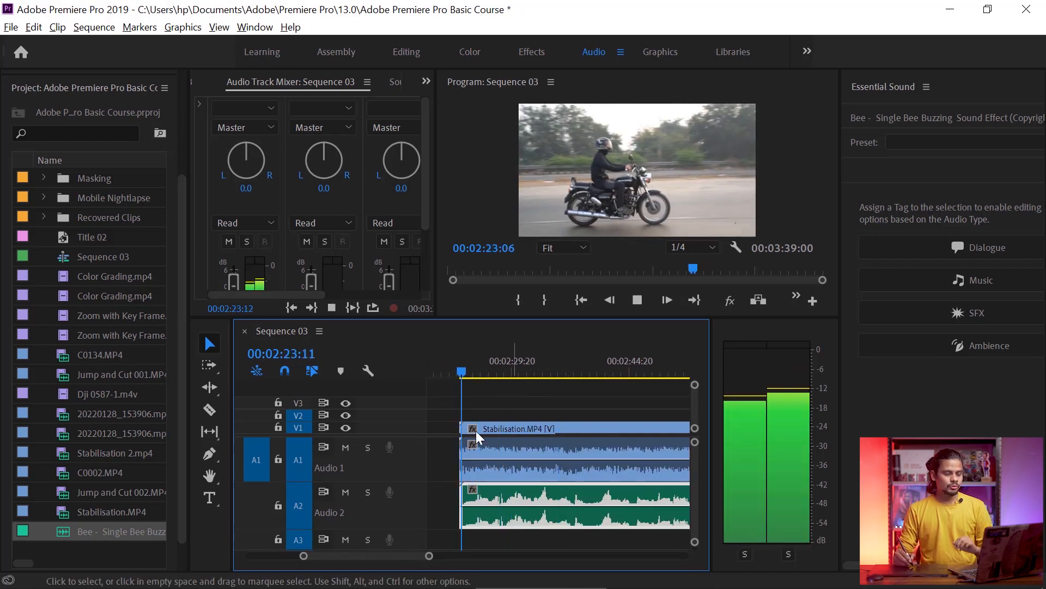
Mute track A2 and try different volume levels on the Stabilisation.MP4 audio on A1 during playback.
left_click(345, 493)
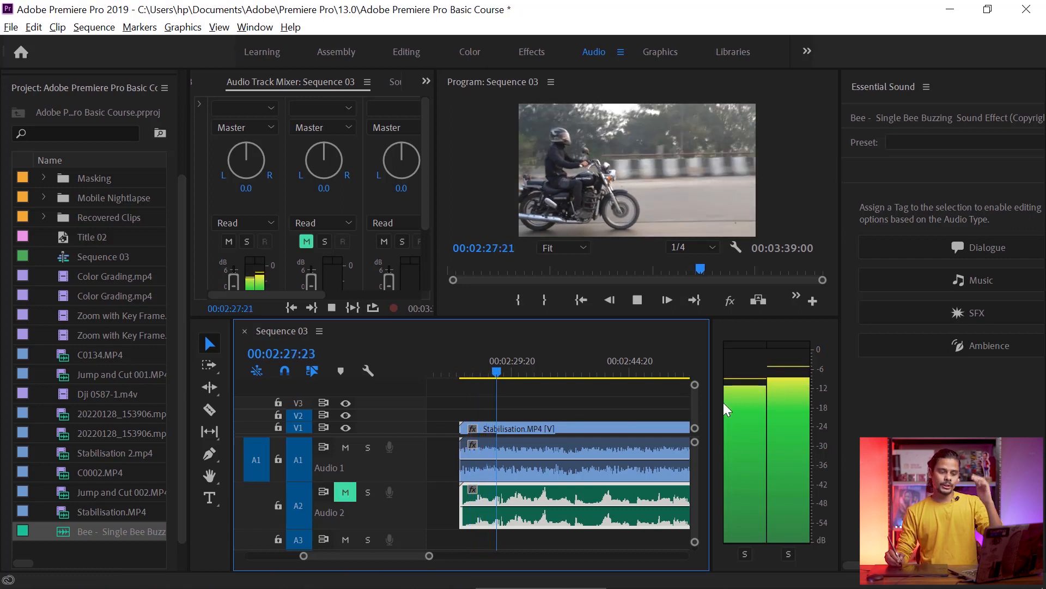
left_click_drag(613, 472, 623, 484)
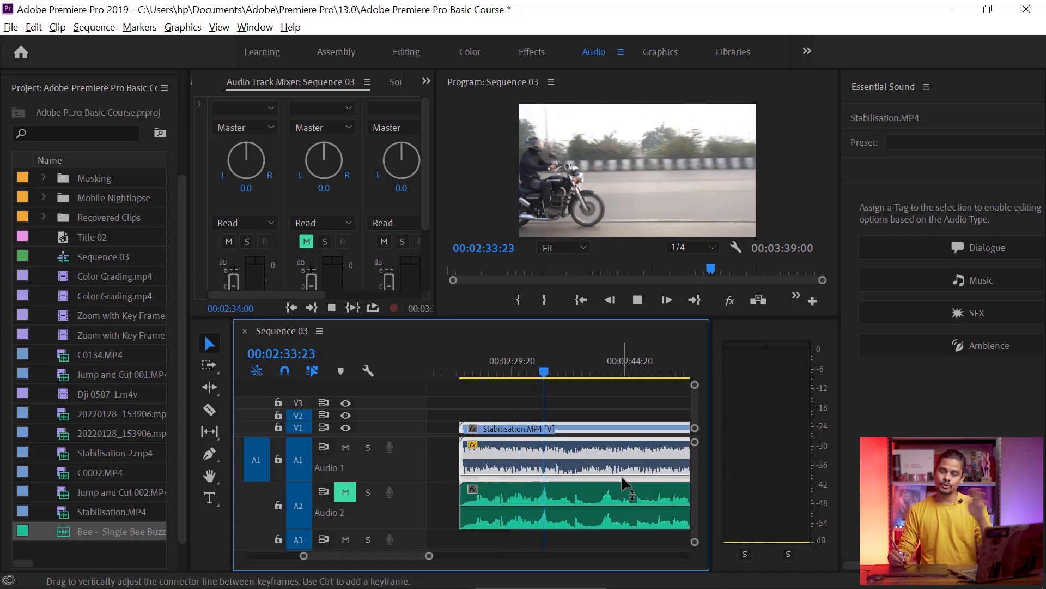
mouse_move(625, 479)
left_mouse_down()
mouse_move(630, 436)
mouse_move(637, 468)
left_mouse_up()
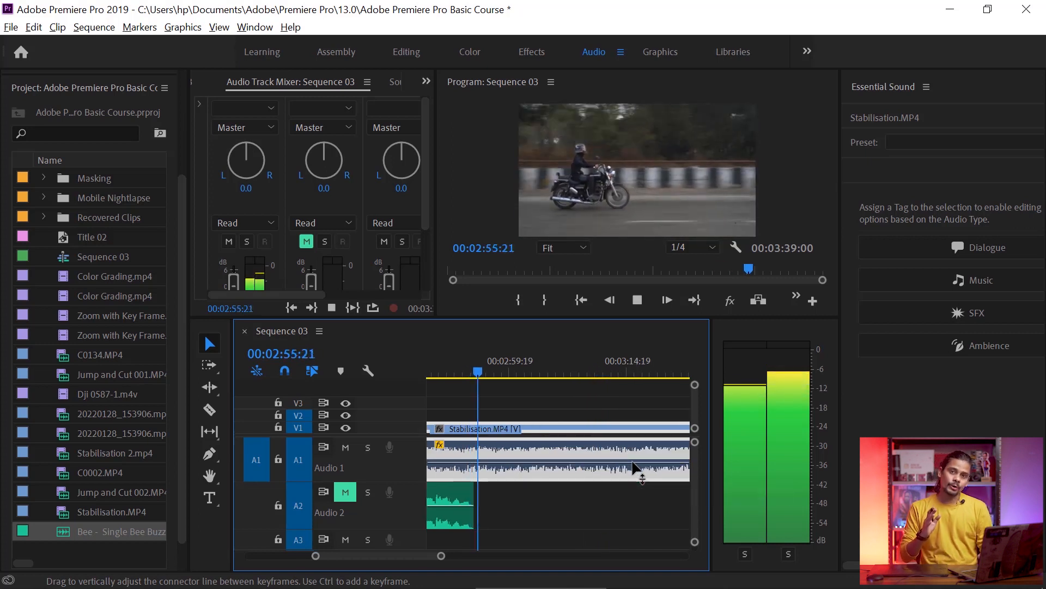
key("space")
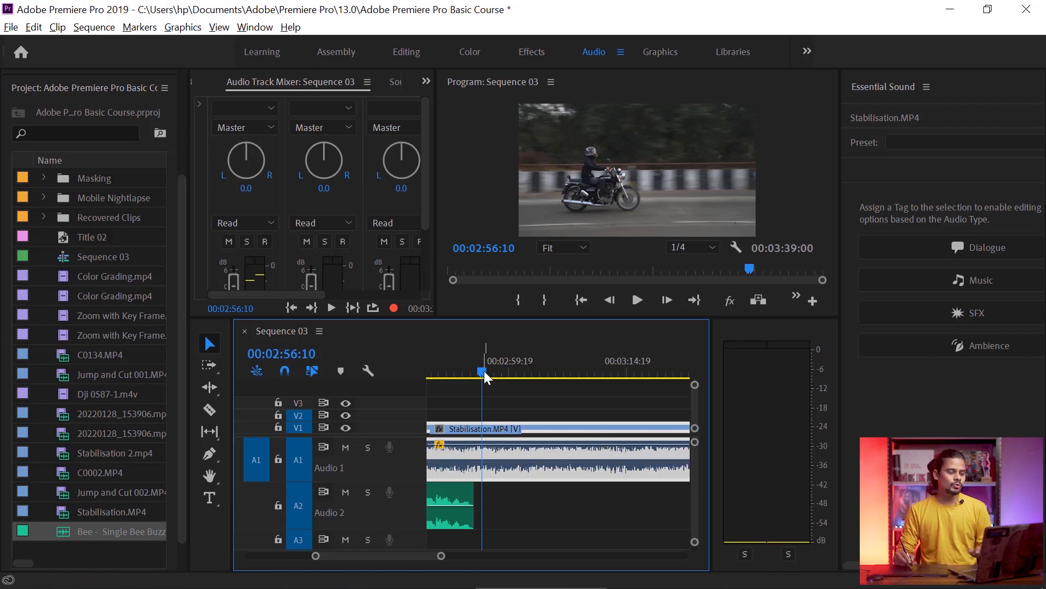
Check the Stabilisation.MP4 audio against the level meters during playback, and lower its volume on A1.
key("space")
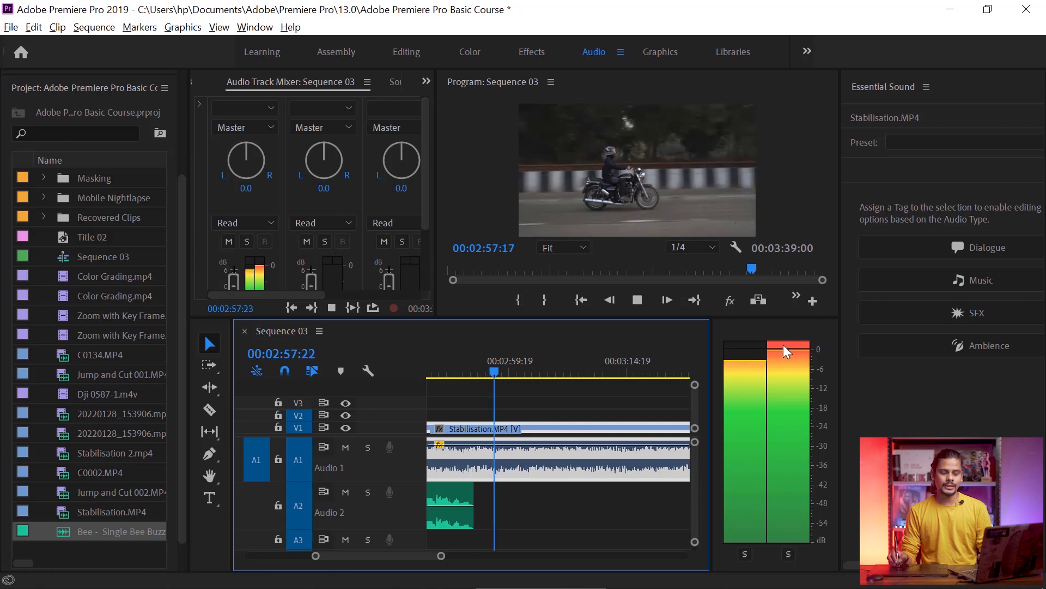
key("space")
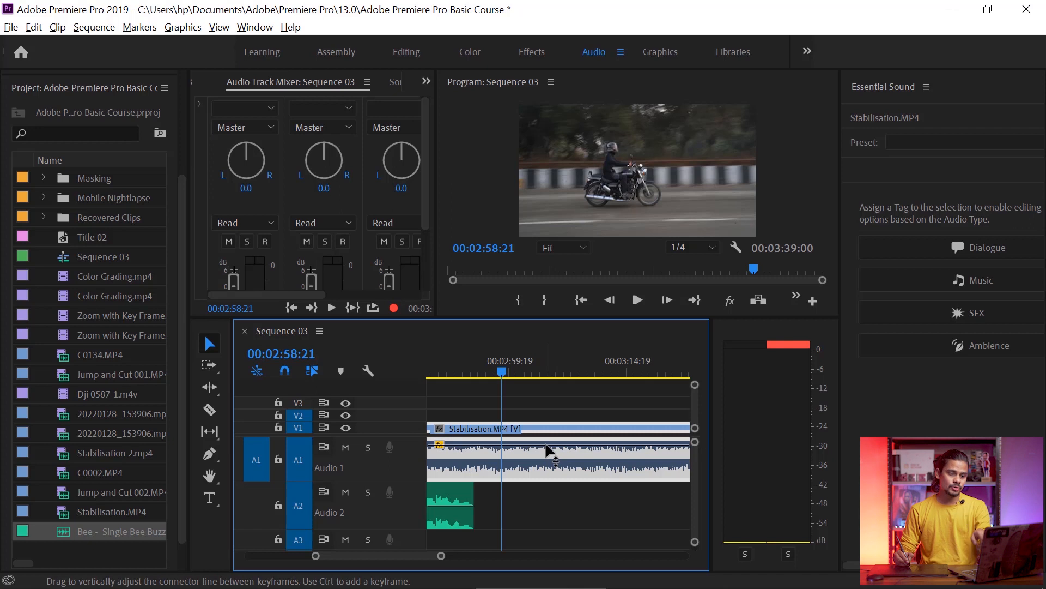
left_click_drag(550, 448, 551, 462)
key("space")
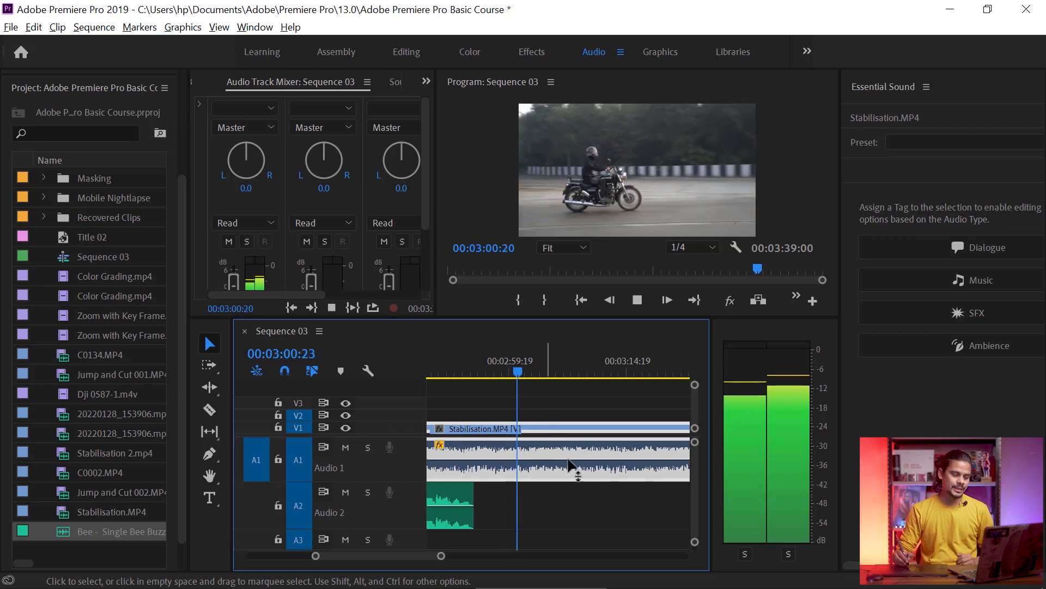
mouse_move(576, 469)
left_mouse_down()
mouse_move(580, 452)
mouse_move(579, 480)
left_mouse_up()
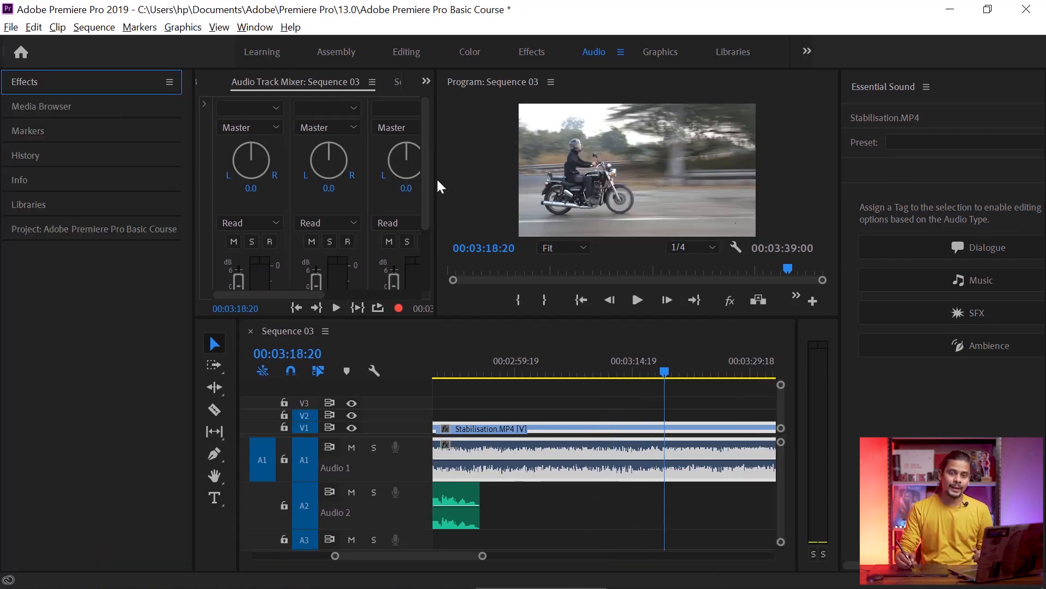
Show the audio Volume settings of the Stabilisation.MP4 clip in Effect Controls.
left_click(426, 82)
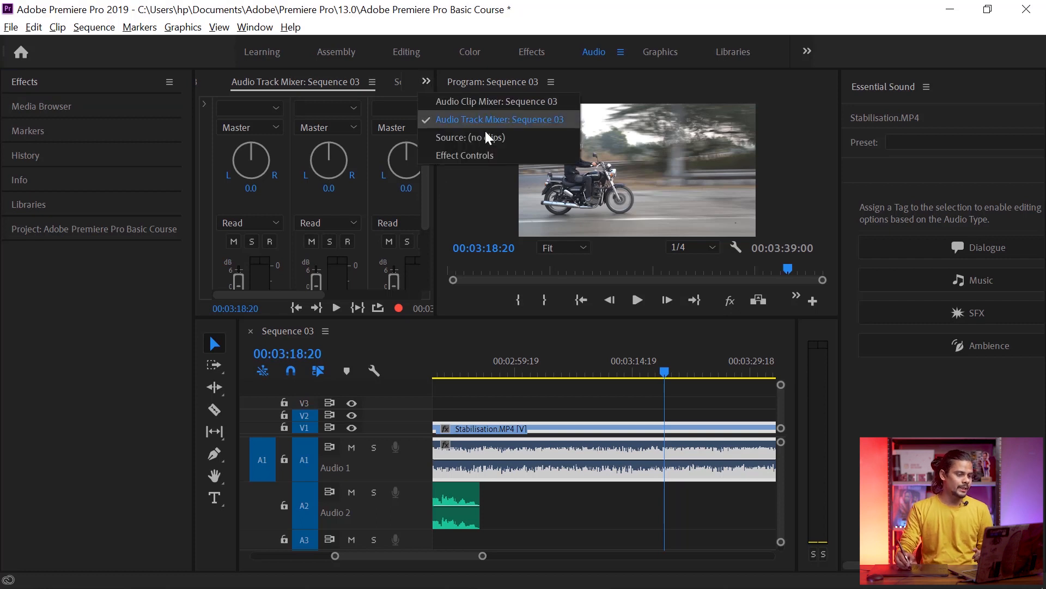
left_click(465, 155)
left_click(554, 441)
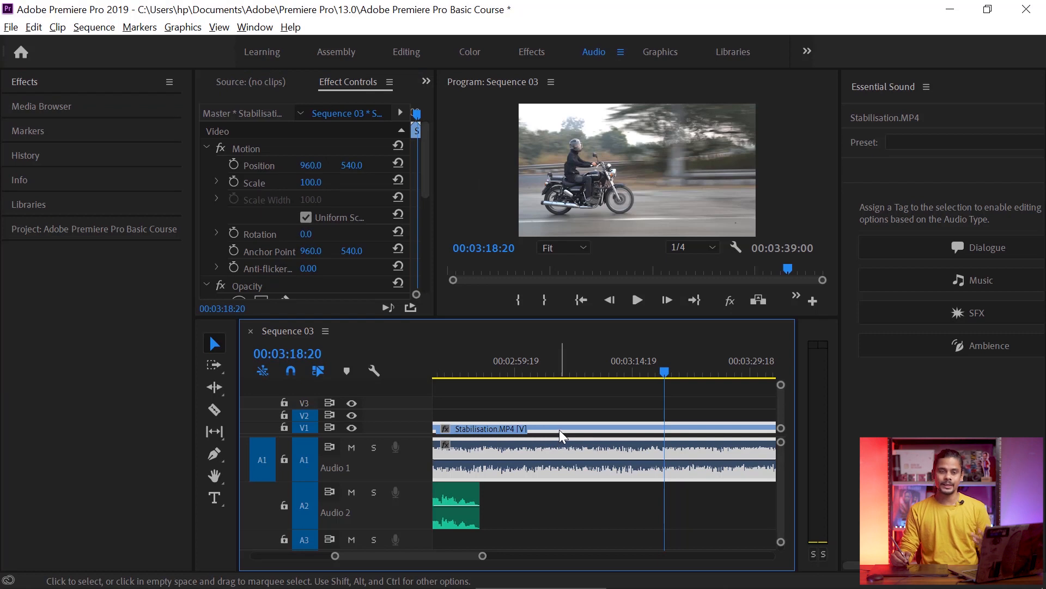
left_click(430, 218)
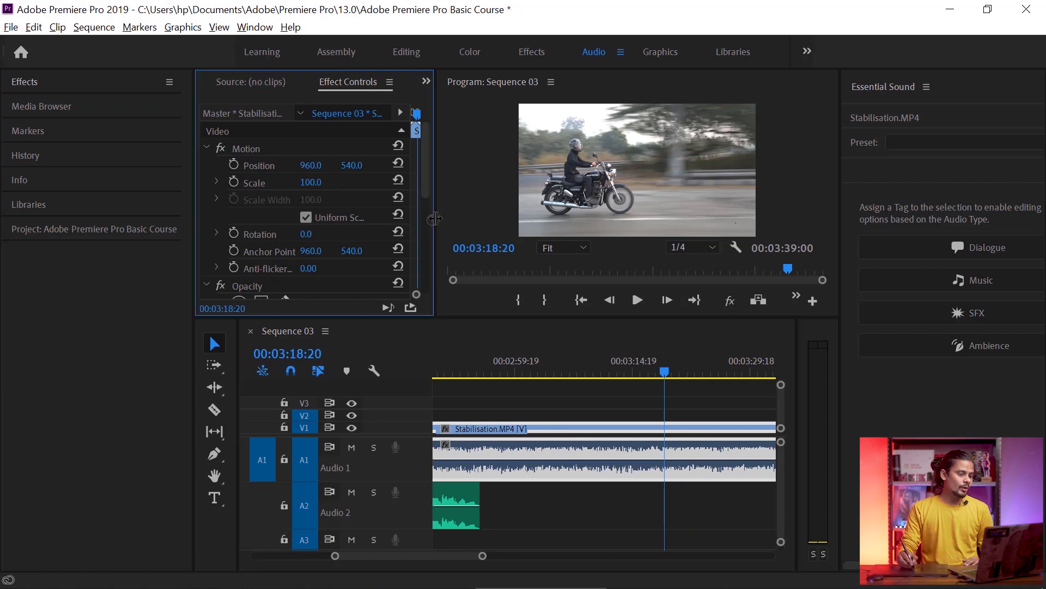
left_click_drag(424, 173, 424, 270)
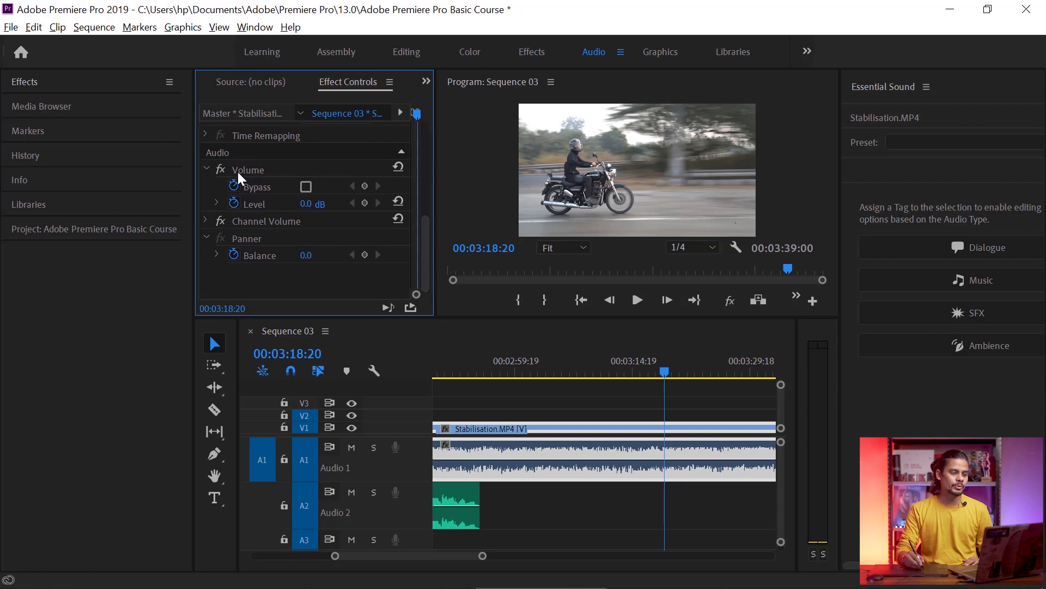
Try a volume level of -81.3 dB on the Stabilisation.MP4 audio at 00:03:18:20, widen Effect Controls, and undo the level change.
left_click_drag(317, 206, 58, 263)
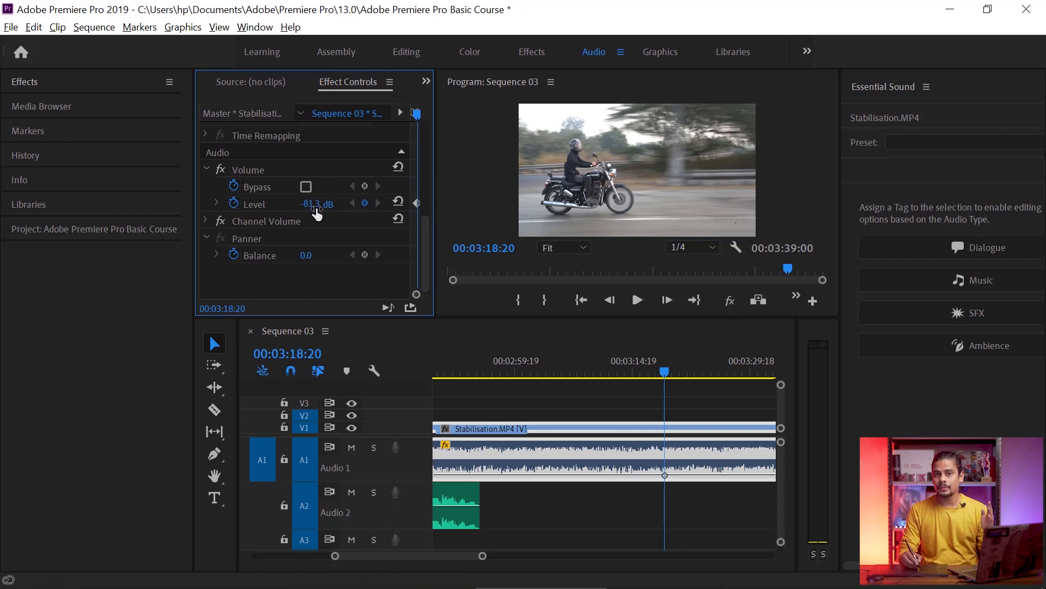
left_click_drag(439, 201, 535, 191)
left_click_drag(661, 379, 561, 378)
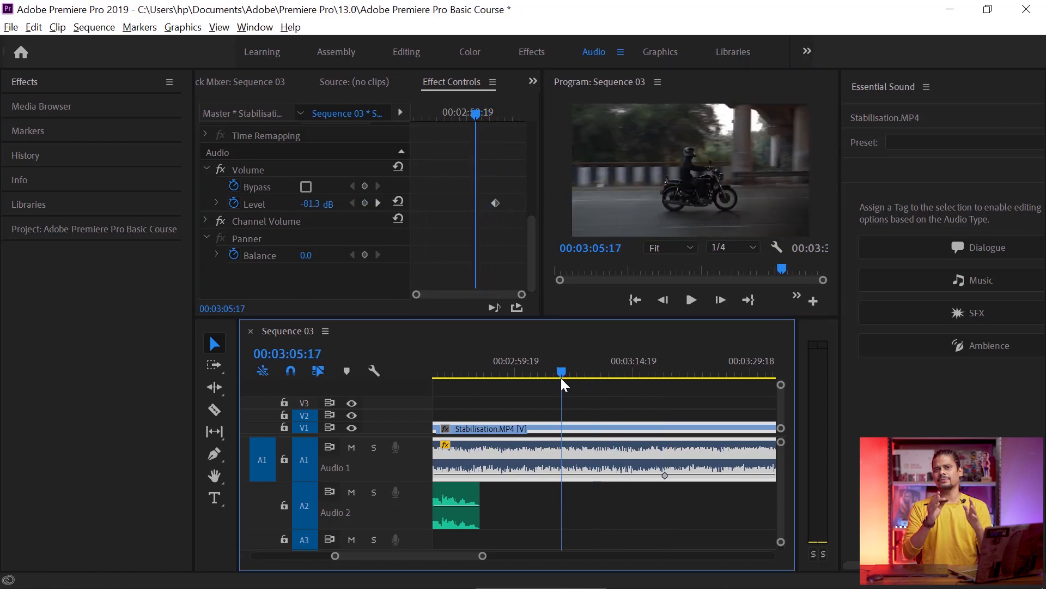
key("ctrl+z")
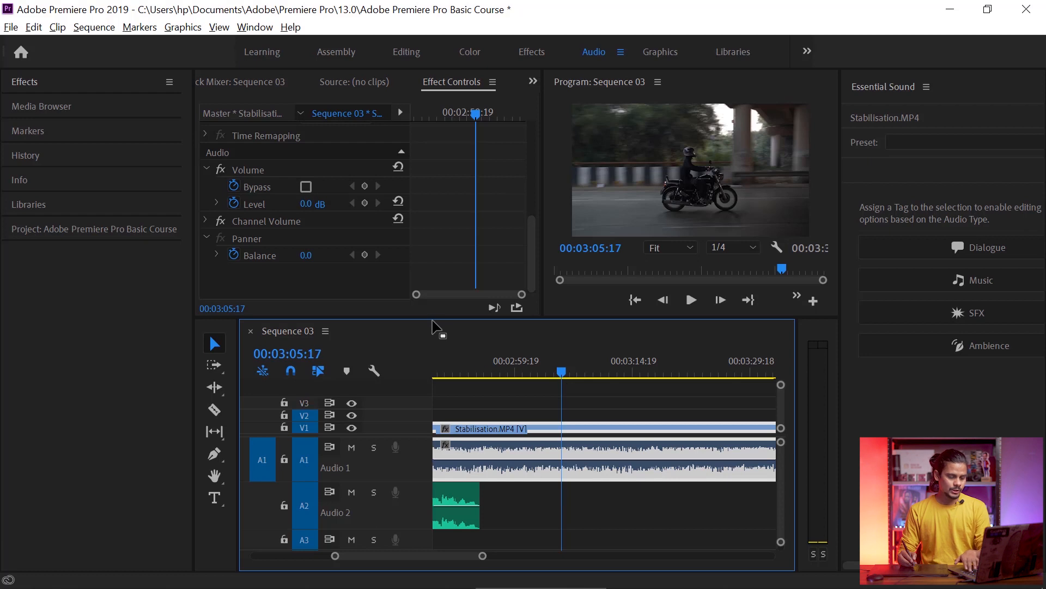
Keyframe a fade-in on the Stabilisation.MP4 audio, with Level at -287.5 dB at the clip start and 0 dB at 00:02:36:03.
key("Up")
key("Up")
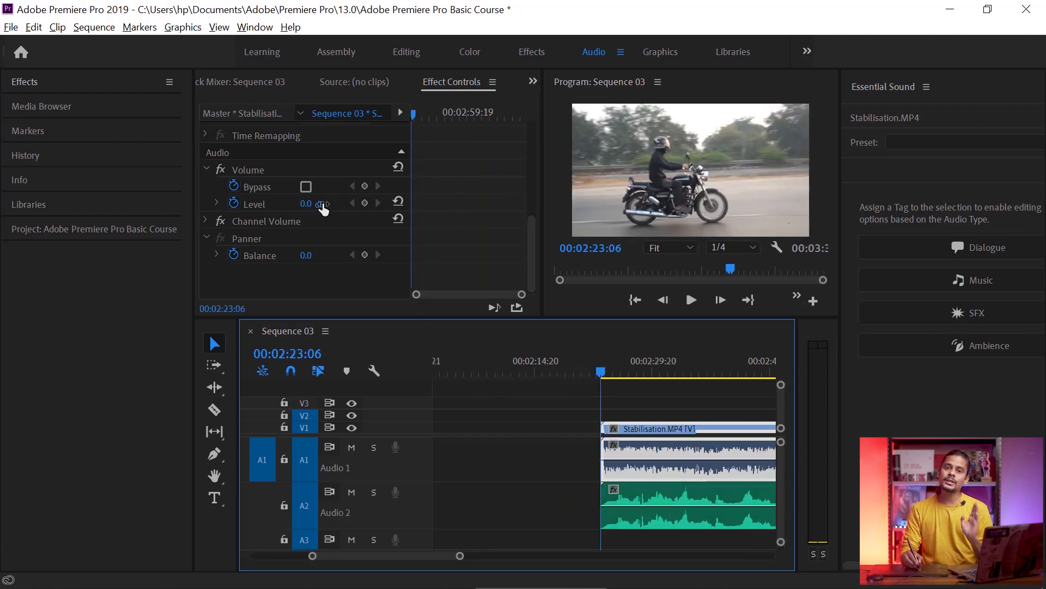
left_click_drag(312, 204, 256, 204)
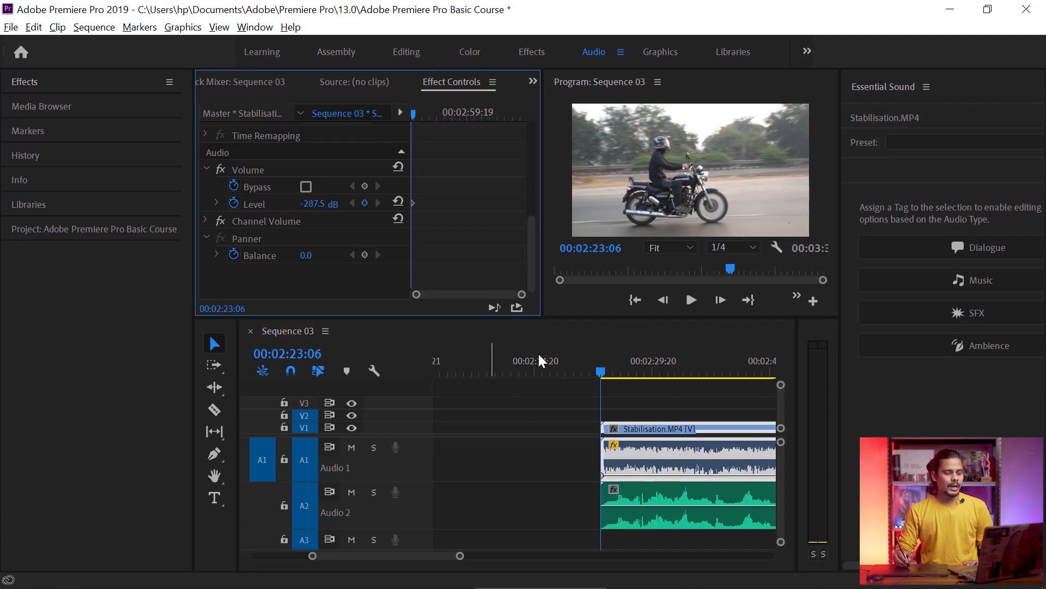
left_click_drag(601, 372, 701, 380)
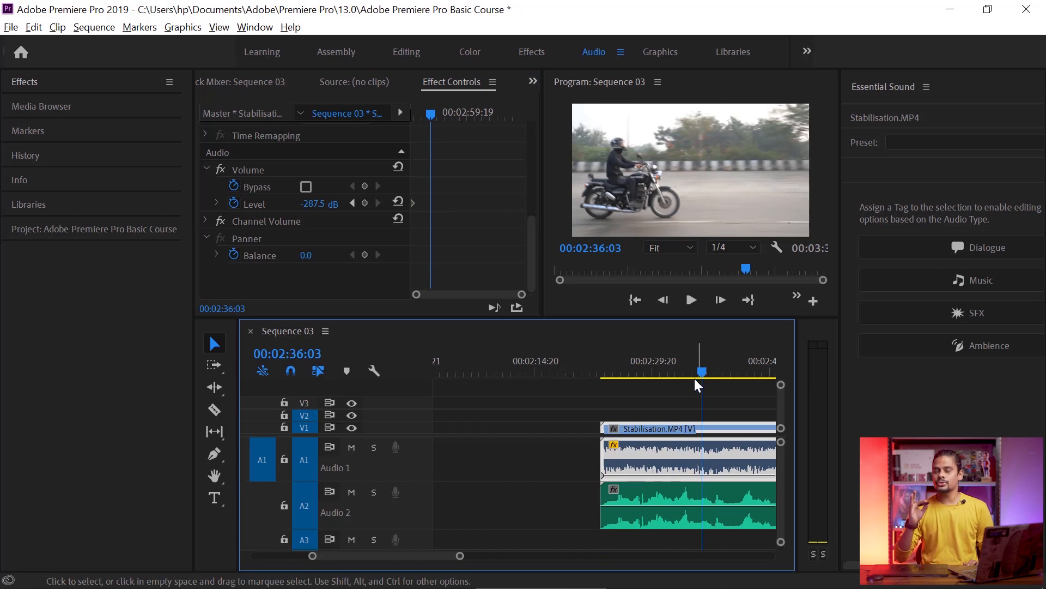
left_click(318, 205)
type("0")
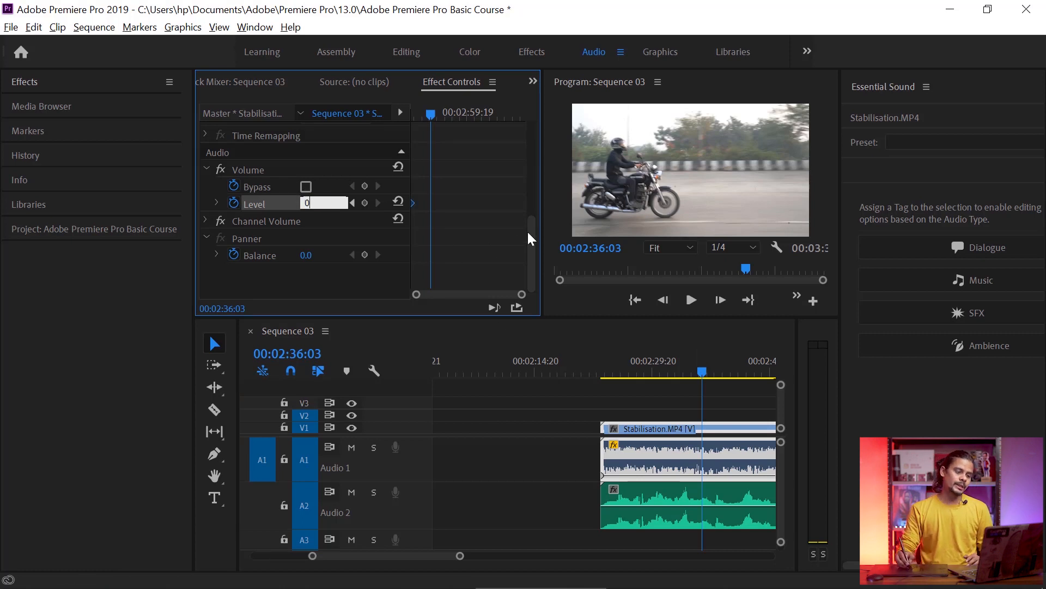
key("Return")
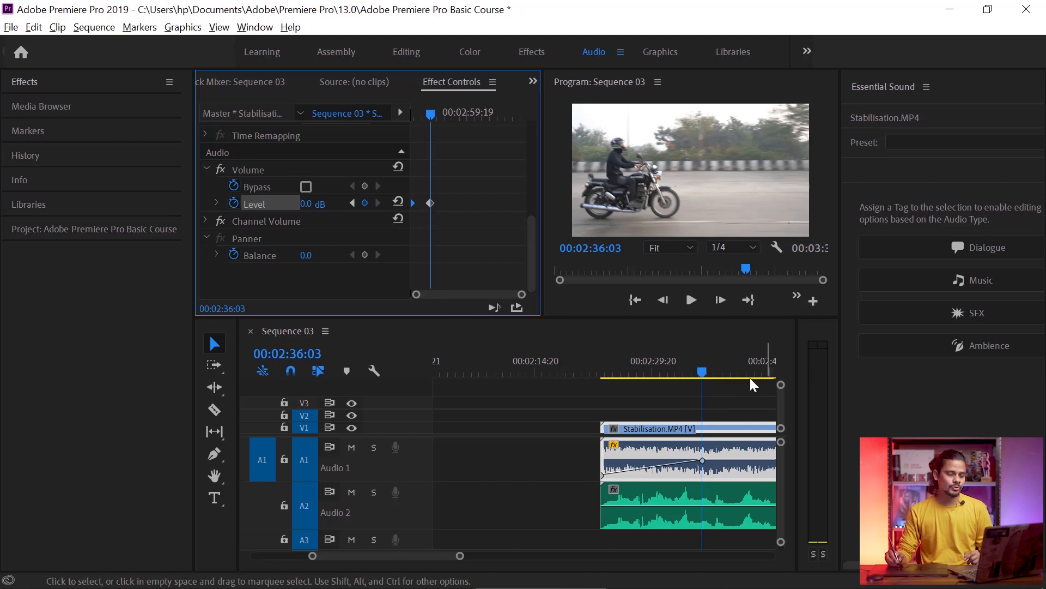
Play back the volume fade-in from the start of the Stabilisation.MP4 clip.
left_click_drag(702, 371, 599, 385)
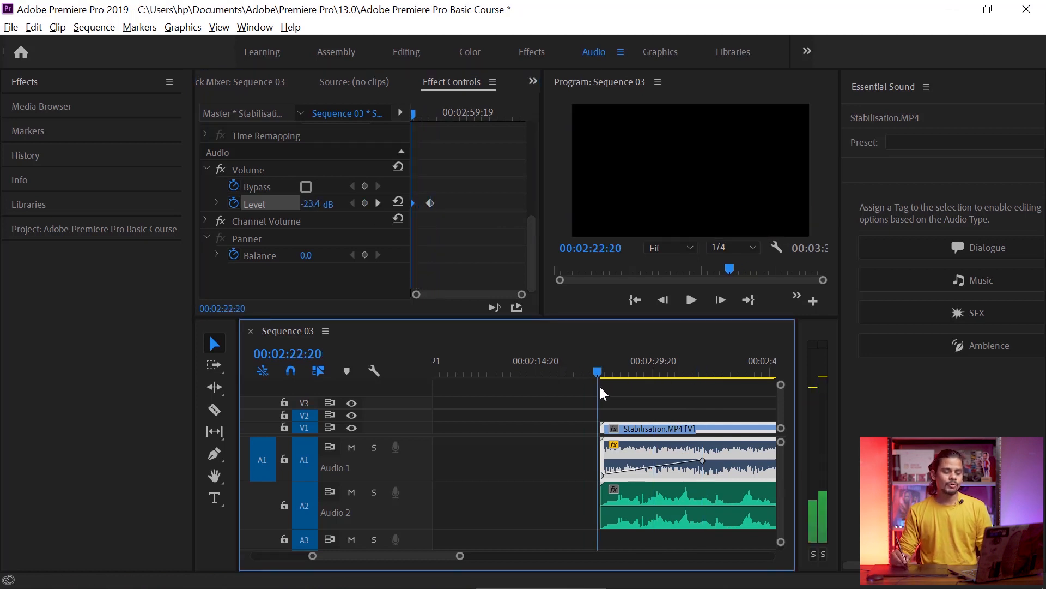
key("space")
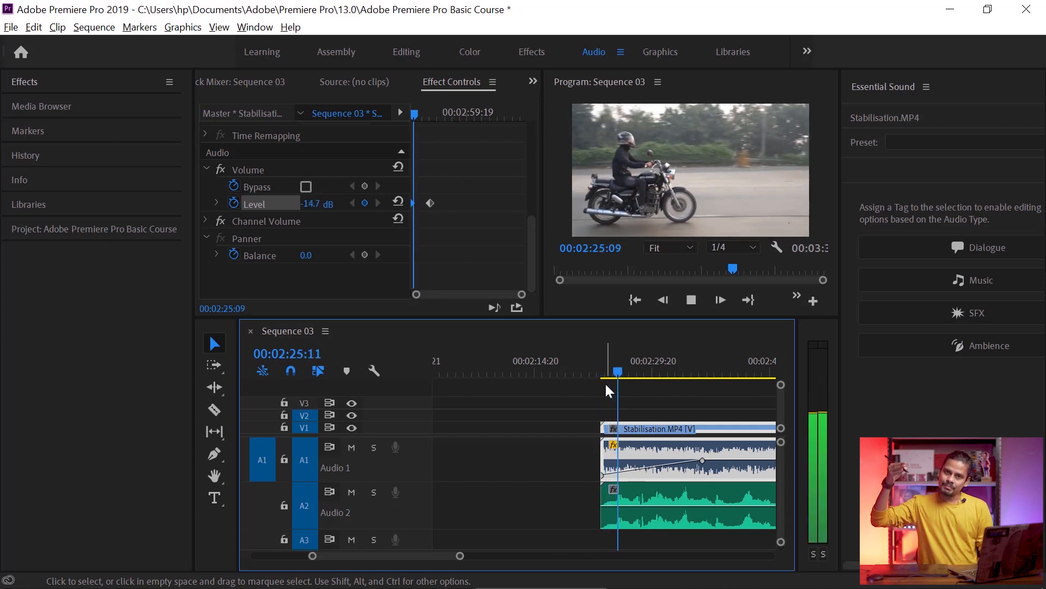
key("space")
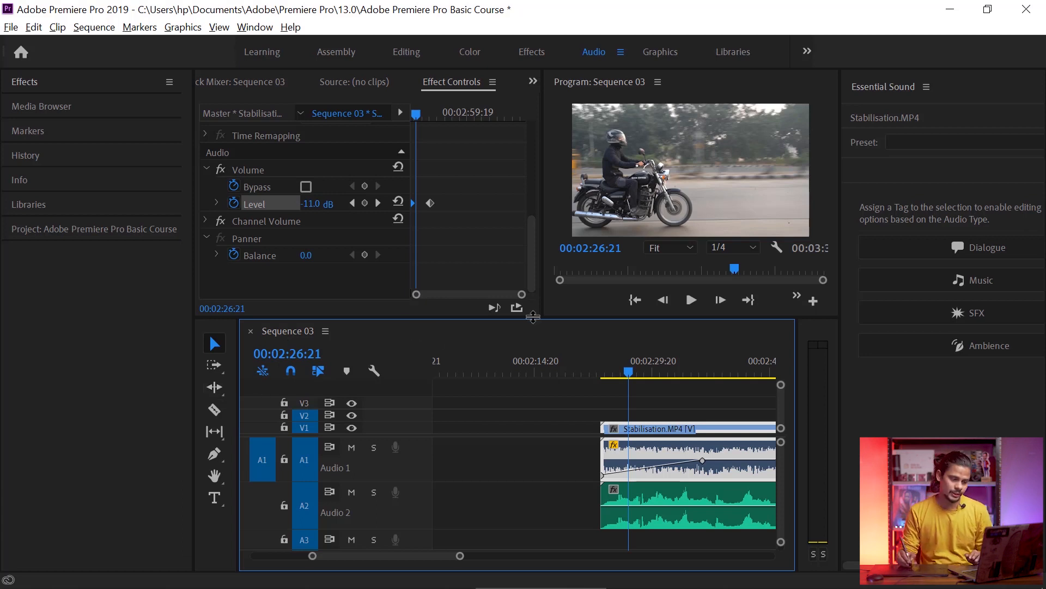
Add volume keyframes to the Stabilisation.MP4 audio on A1 at about 00:02:45:04 and 00:02:56:04.
left_click(739, 374)
key("space")
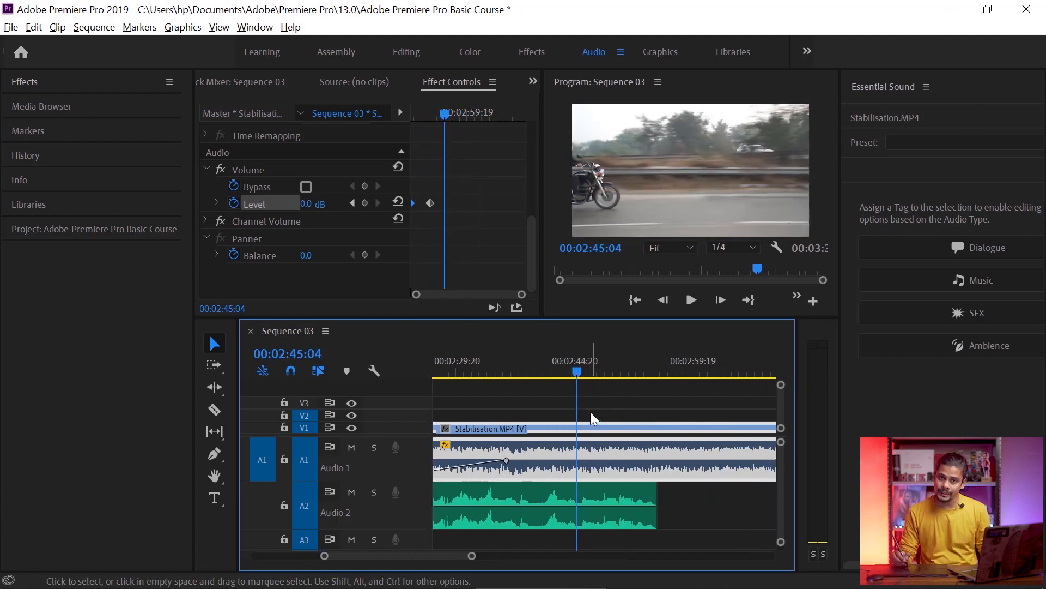
left_click(579, 461, "ctrl")
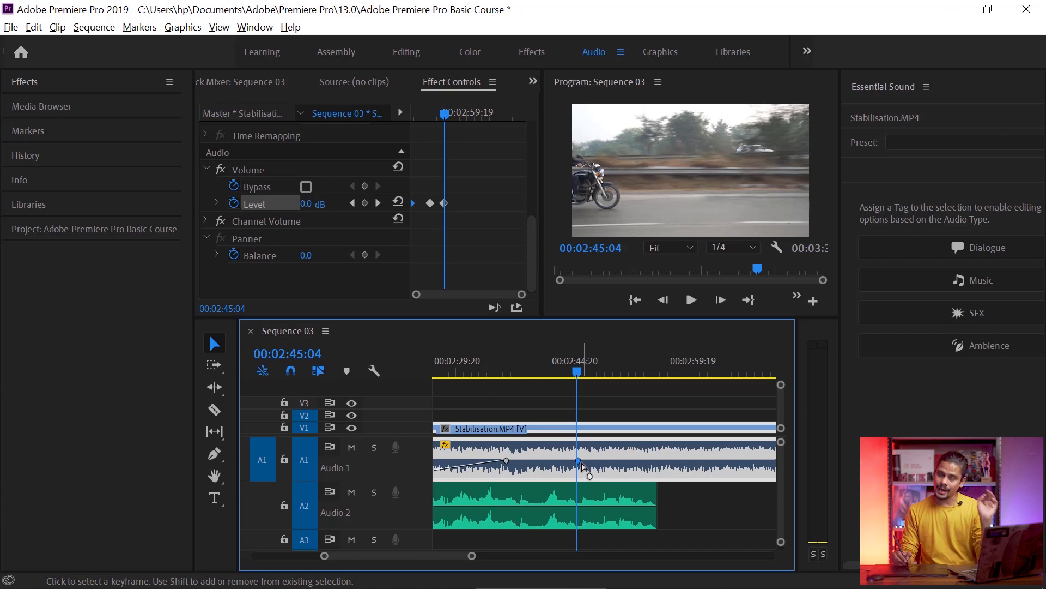
left_click_drag(587, 371, 664, 378)
left_click(665, 462, "ctrl")
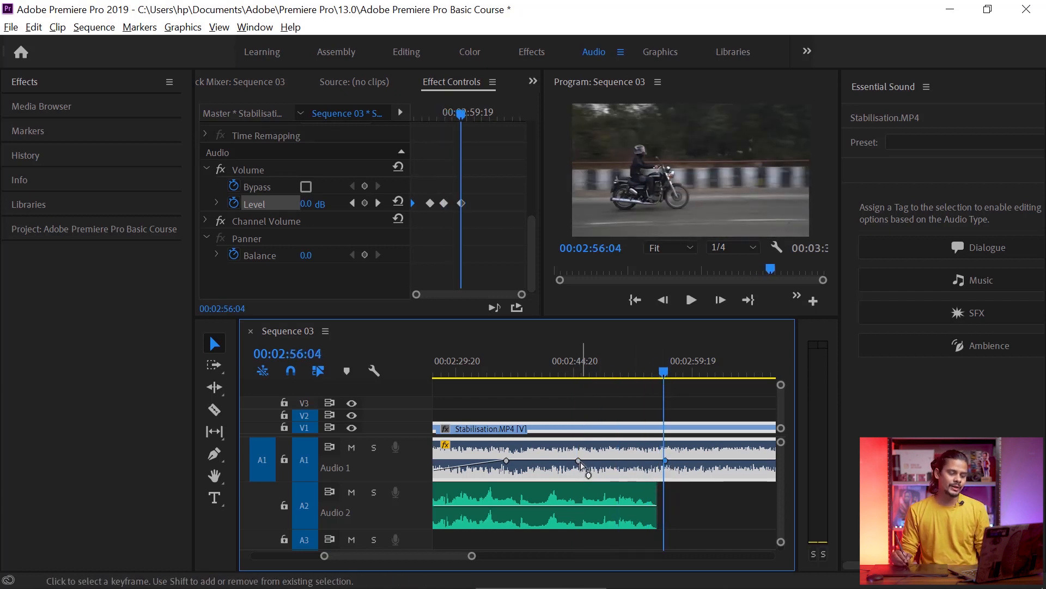
Lower the volume keyframe near 00:02:45:04 on the Stabilisation.MP4 audio.
right_click(578, 461)
left_click(578, 461)
left_click_drag(578, 461, 577, 489)
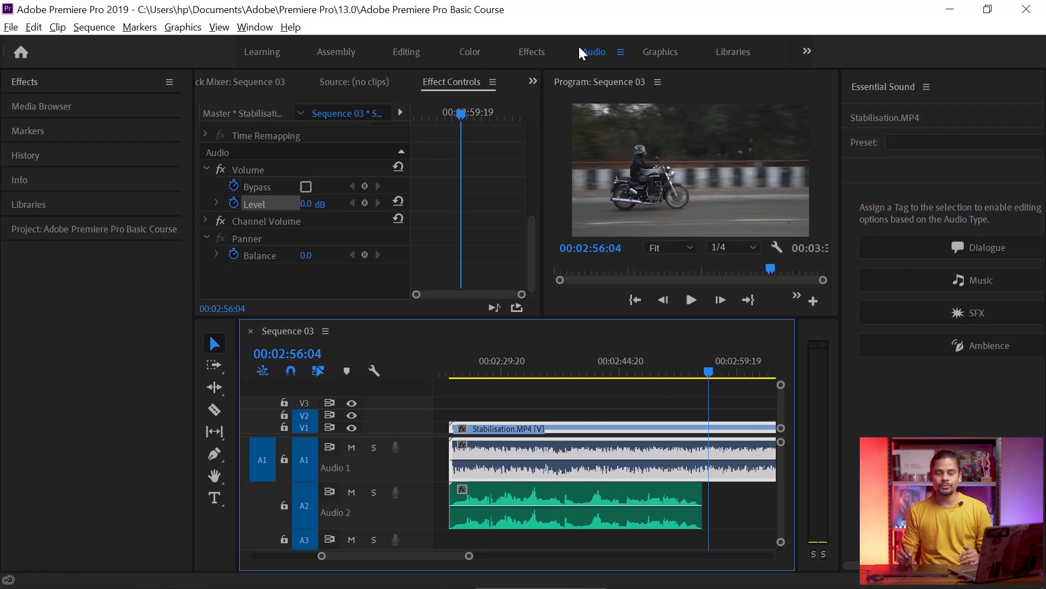
Apply the Constant Power crossfade to the start of the Stabilisation.MP4 audio on A1.
left_click(24, 82)
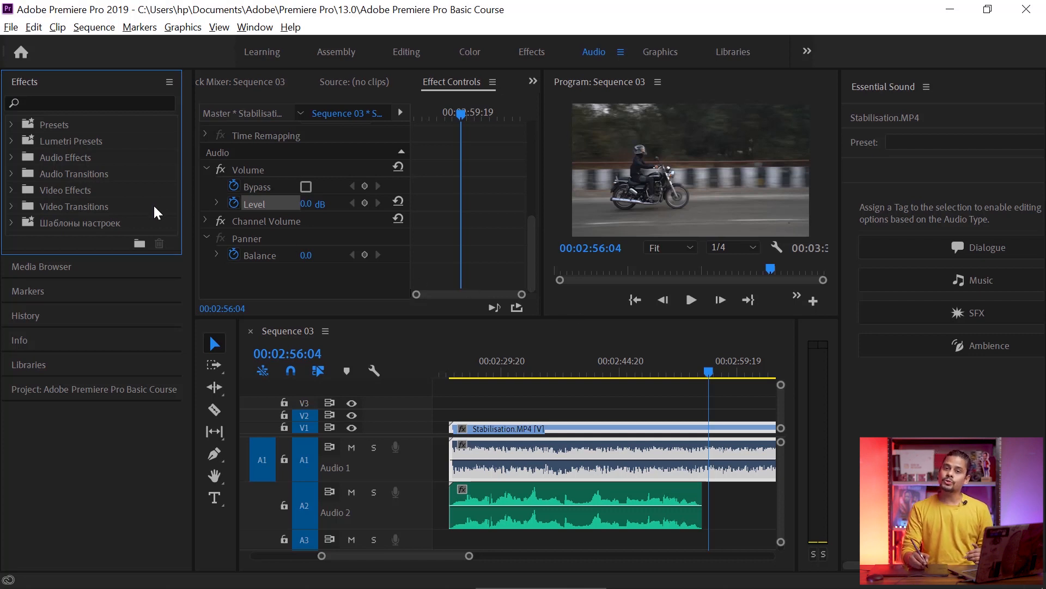
left_click(11, 174)
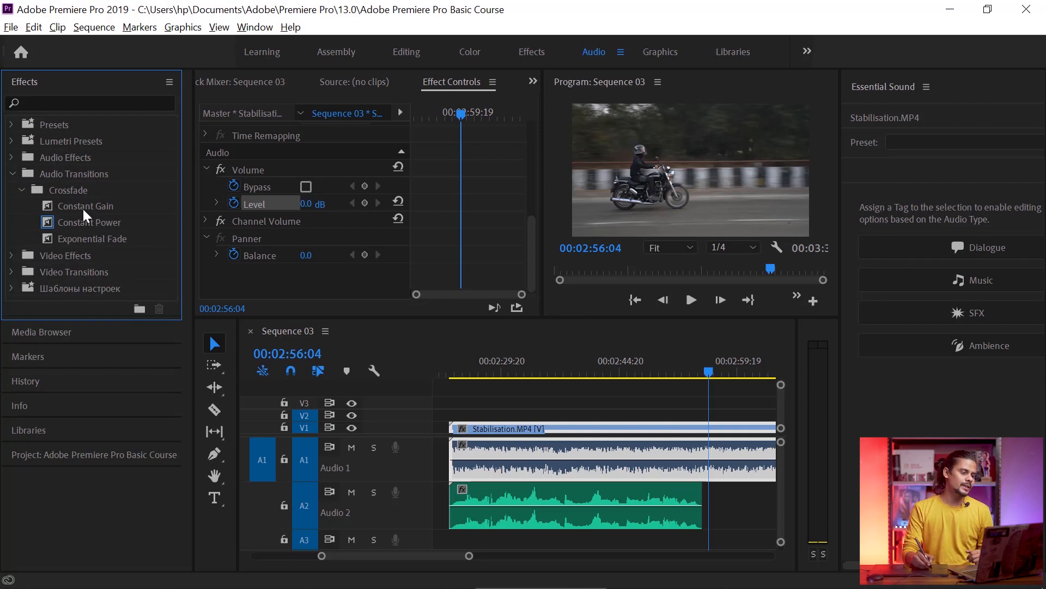
left_click_drag(76, 221, 461, 472)
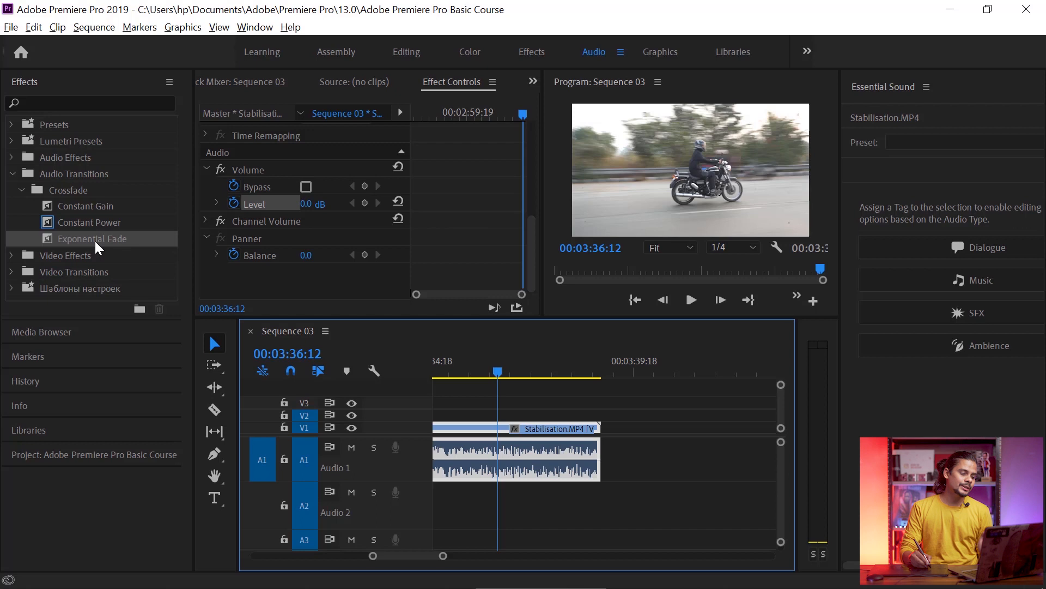
Try the Exponential Fade transition at the end of the Stabilisation.MP4 audio, and undo it.
left_click_drag(94, 243, 590, 466)
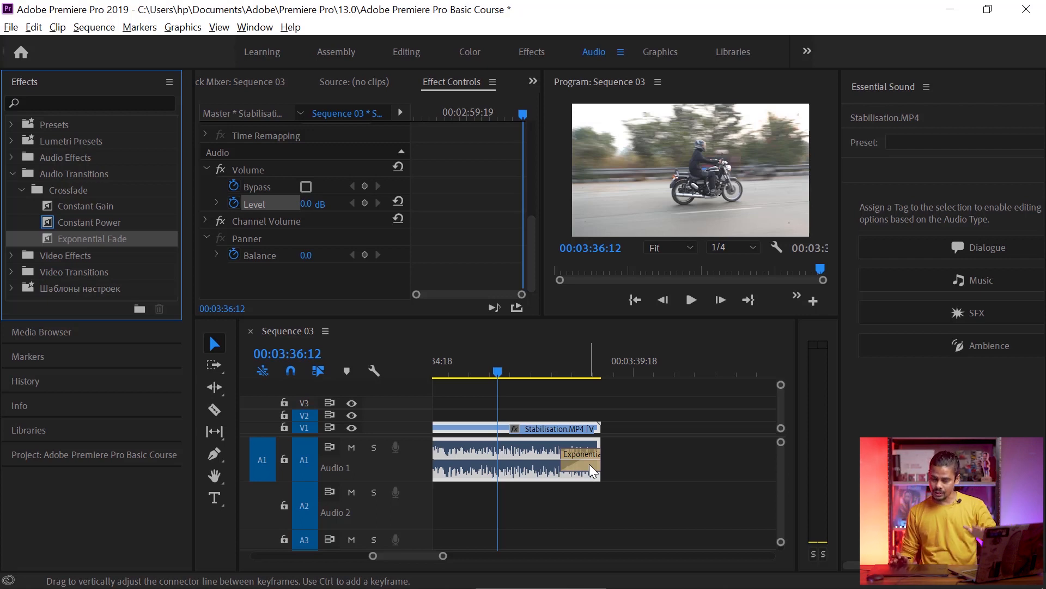
key("ctrl+z")
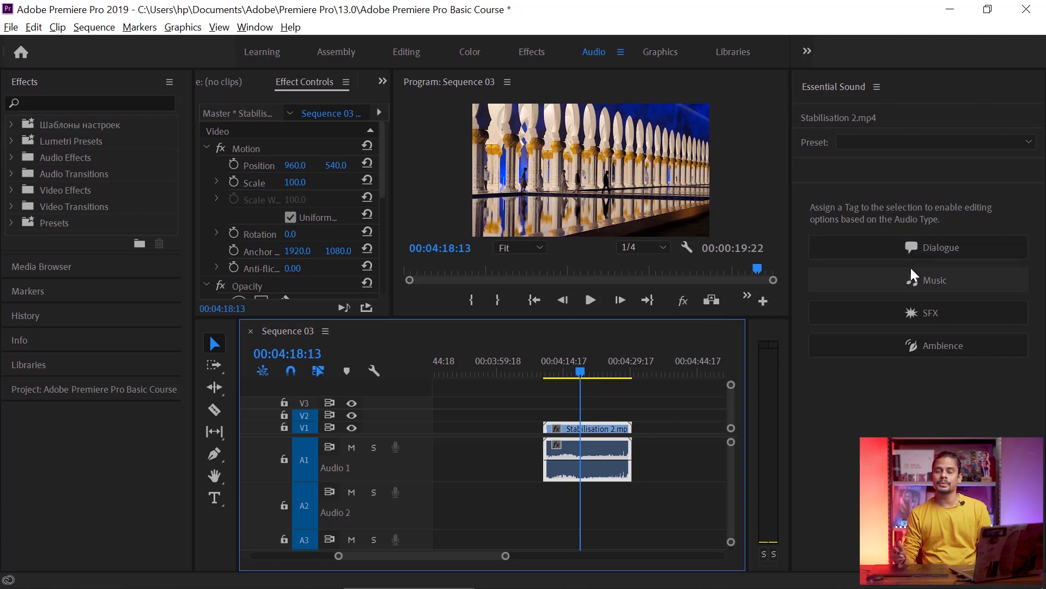
Tag the selected Stabilisation 2.mp4 audio as Dialogue and show its Loudness options.
left_click(881, 241)
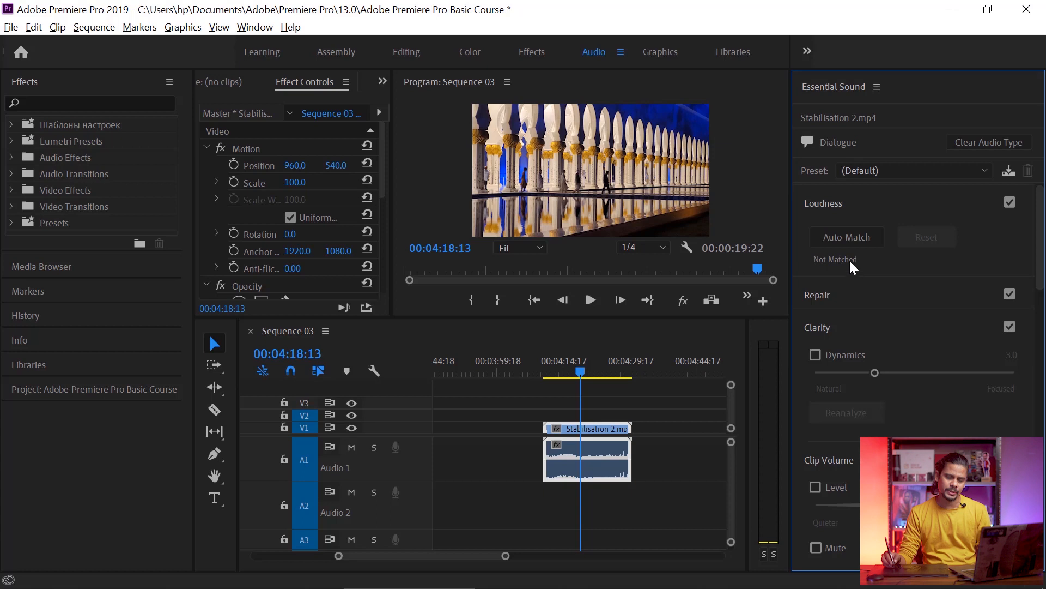
left_click(826, 205)
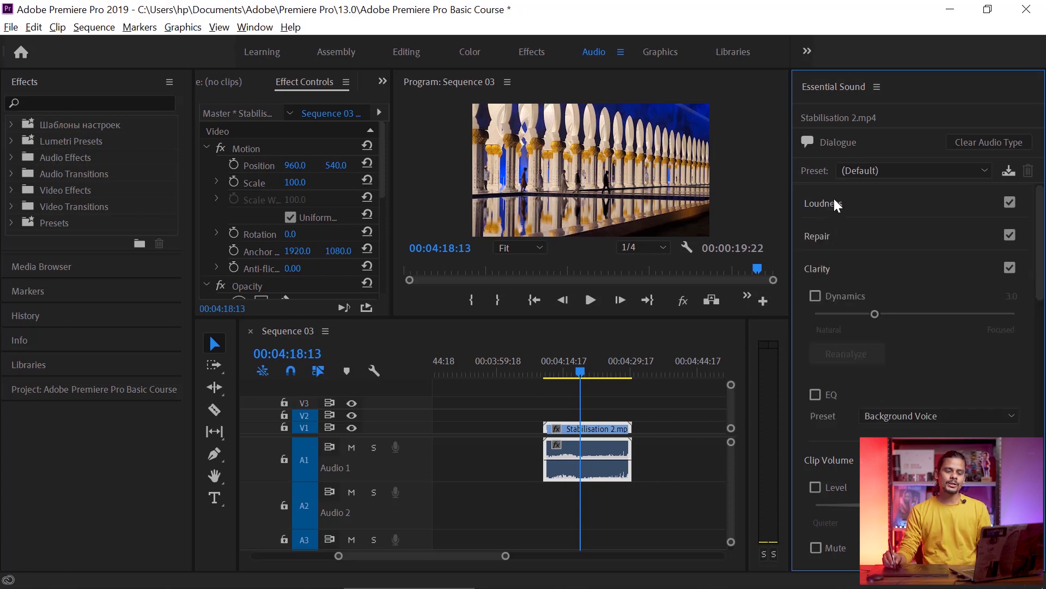
left_click(833, 204)
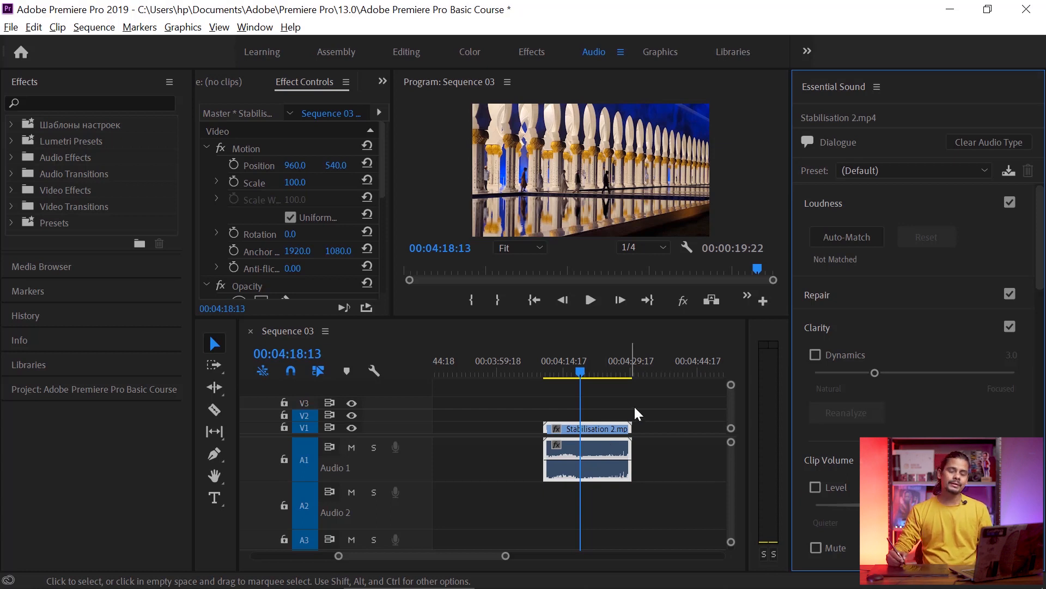
Auto-match the loudness of the Stabilisation 2.mp4 dialogue audio, and reset the match.
left_click(837, 235)
left_click(835, 236)
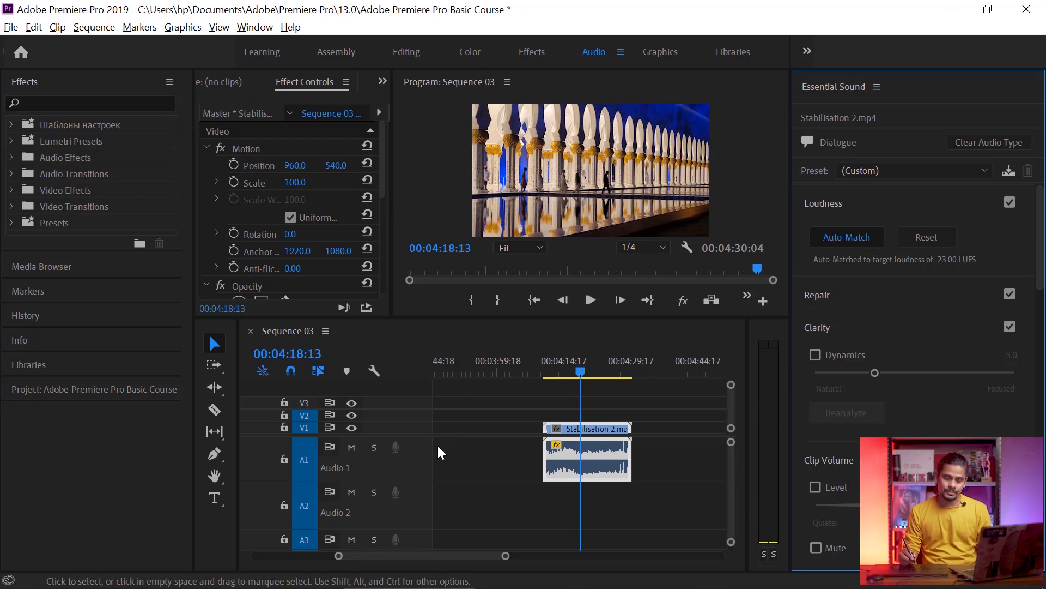
left_click(933, 242)
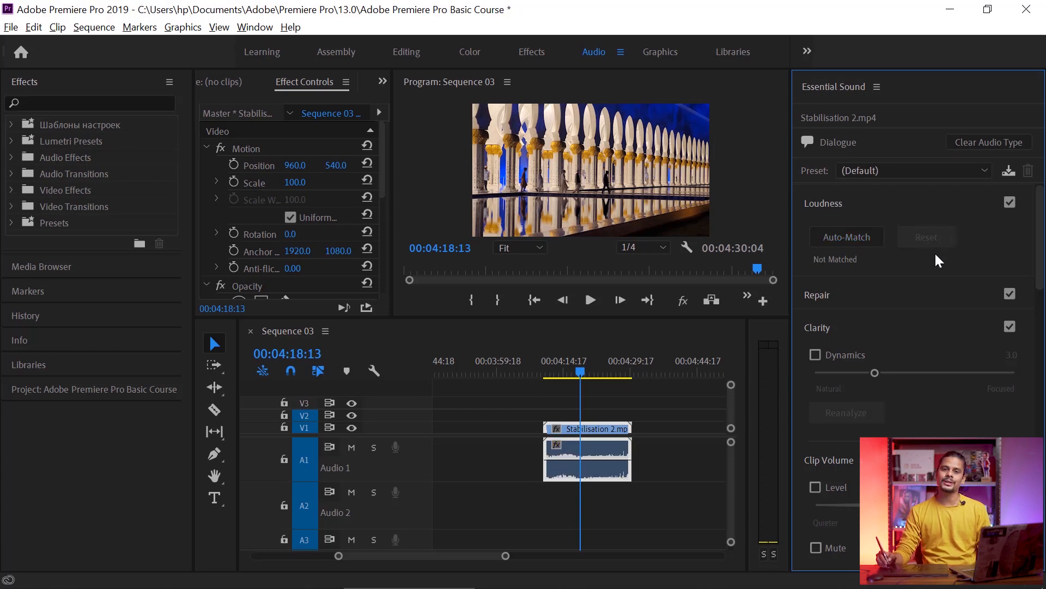
Enable Reduce Noise in the Repair settings of the Stabilisation 2.mp4 dialogue and set it to 3.0.
left_click(821, 293)
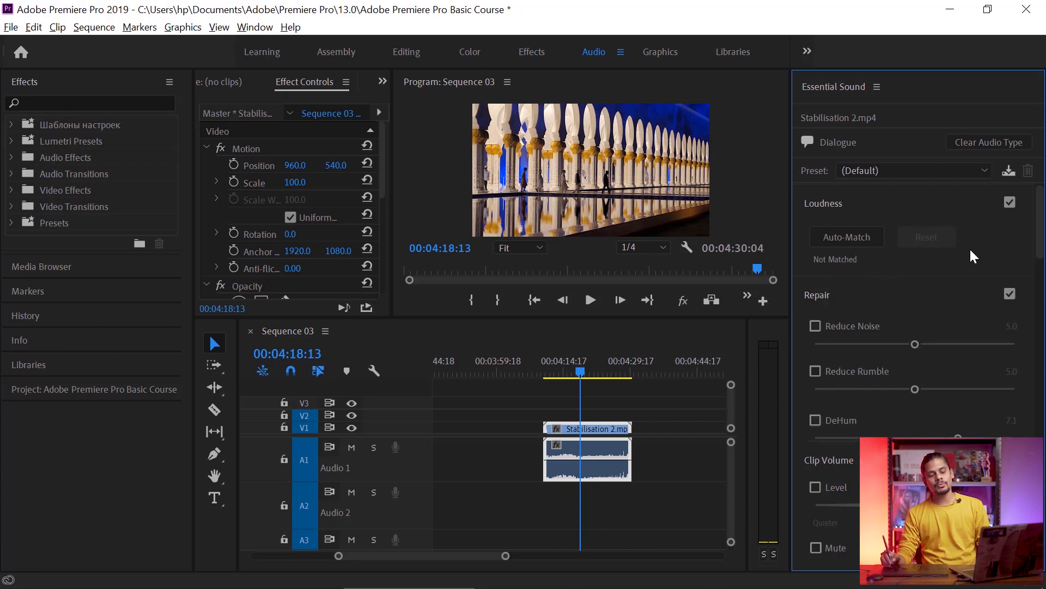
mouse_move(1040, 224)
left_mouse_down()
mouse_move(1041, 251)
mouse_move(1041, 239)
left_mouse_up()
left_click(815, 256)
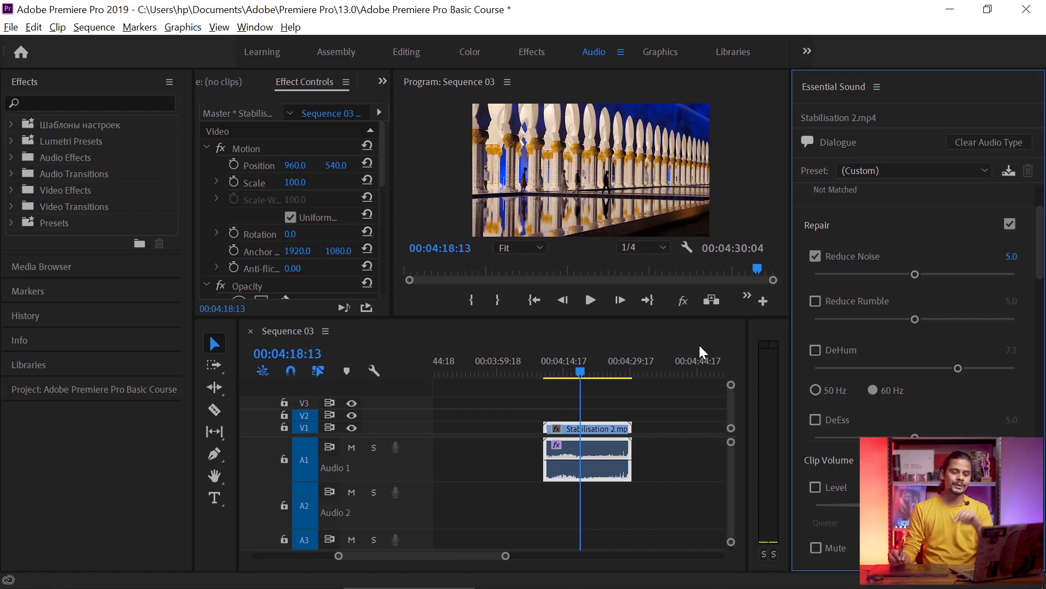
left_click_drag(915, 275, 1009, 276)
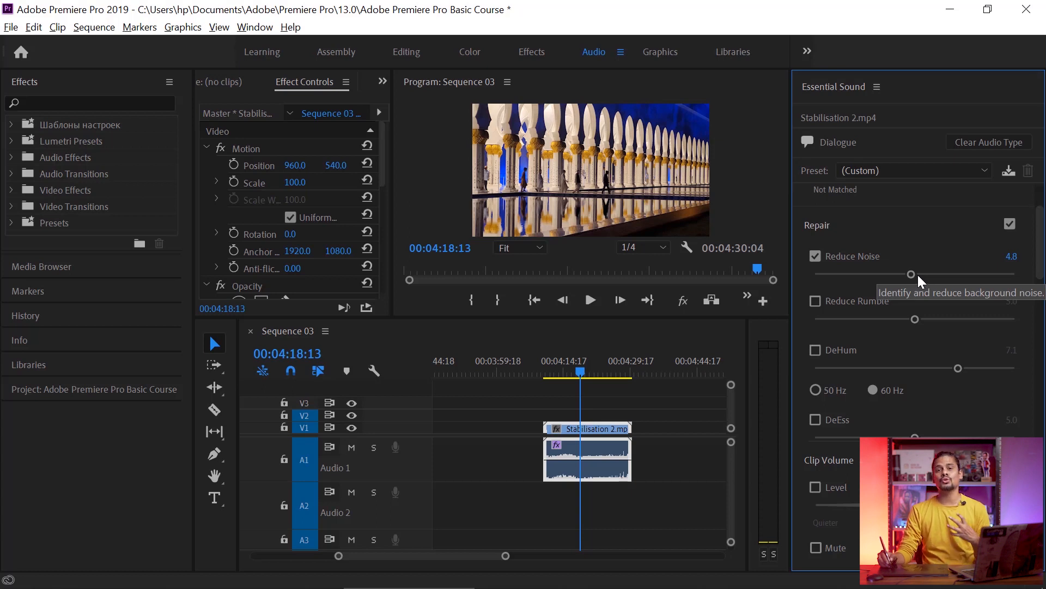
scroll(915, 275, "down", 3)
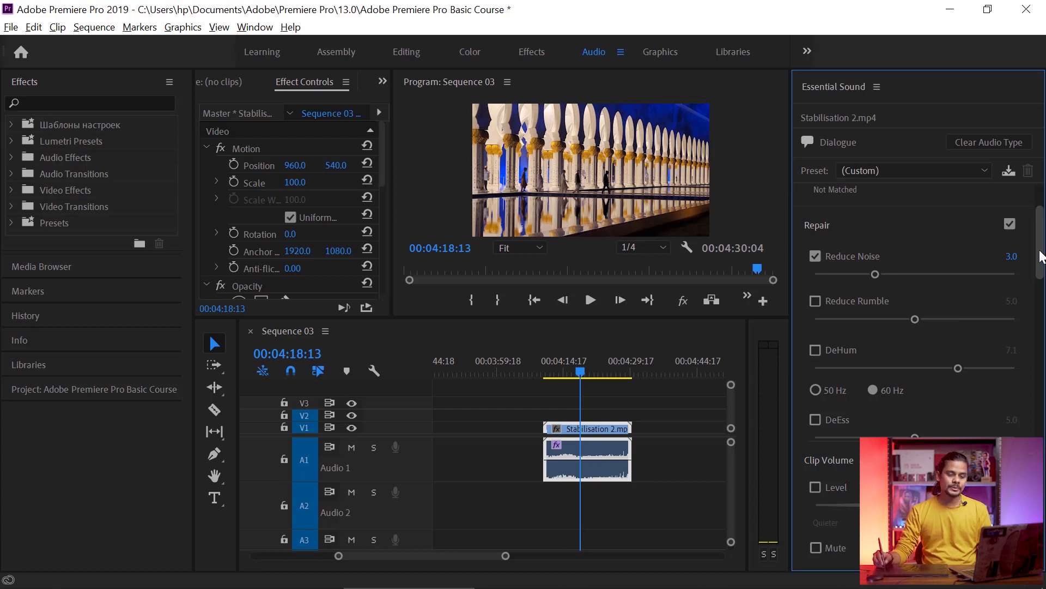
mouse_move(1039, 260)
left_mouse_down()
mouse_move(1035, 326)
mouse_move(1041, 270)
left_mouse_up()
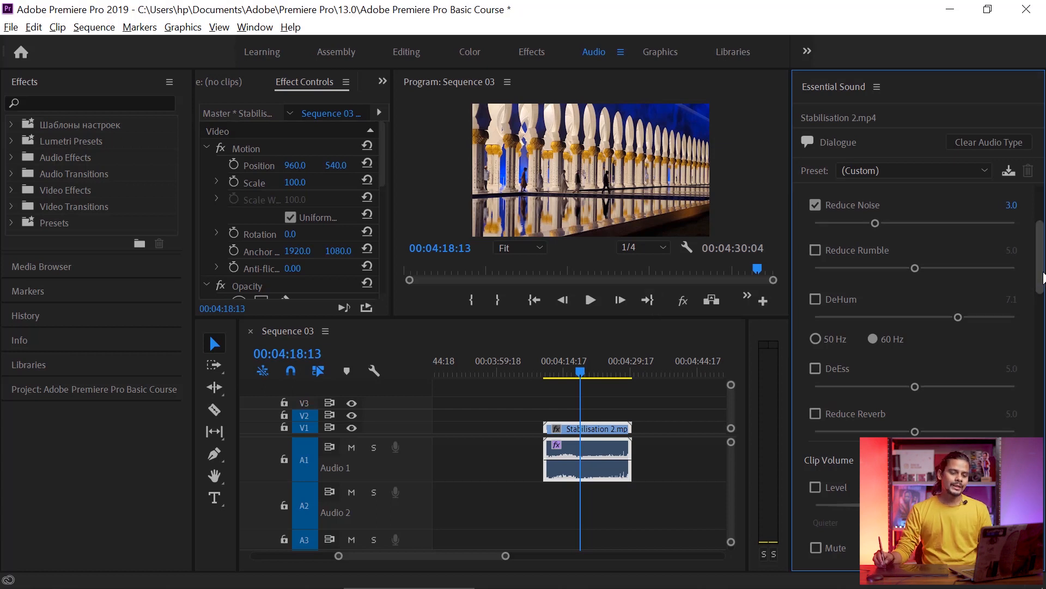
Review the EQ presets in the Clarity settings, and enable Enhance Speech with the Female type.
left_click_drag(1042, 278, 1040, 245)
left_click(829, 249)
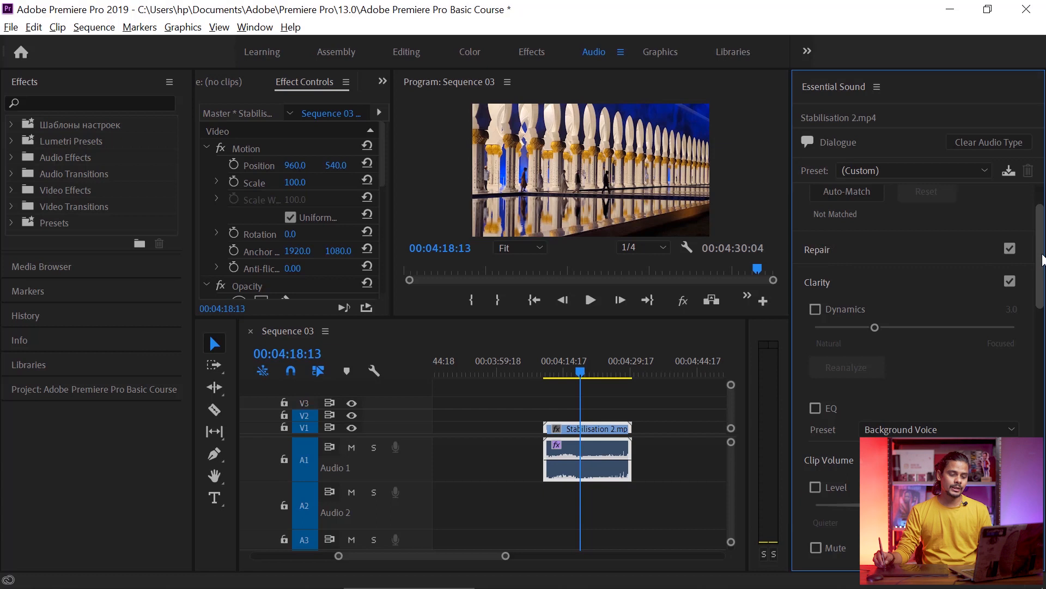
scroll(1042, 268, "down", 4)
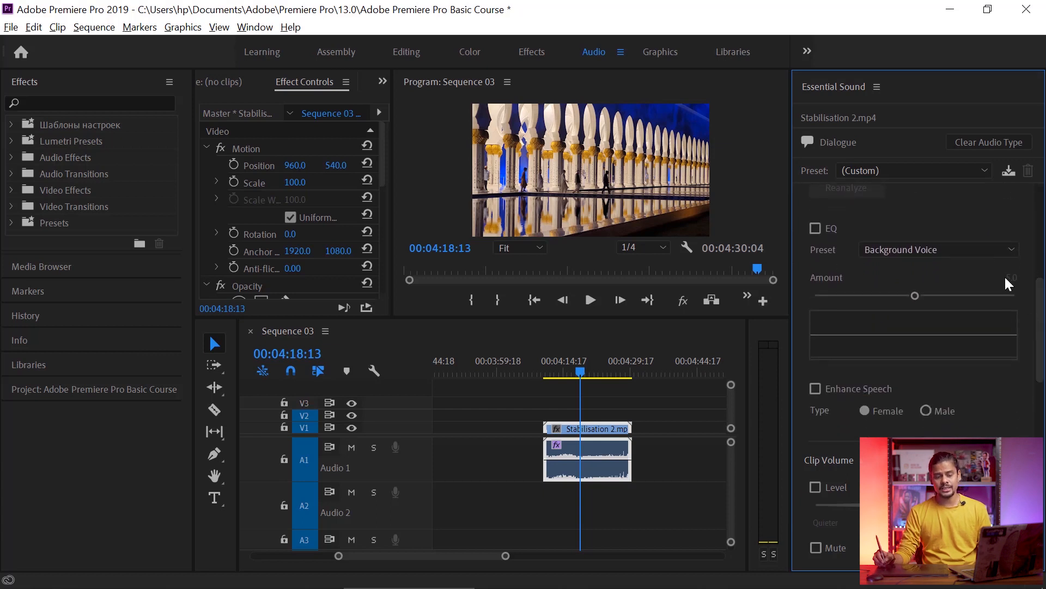
left_click(1008, 250)
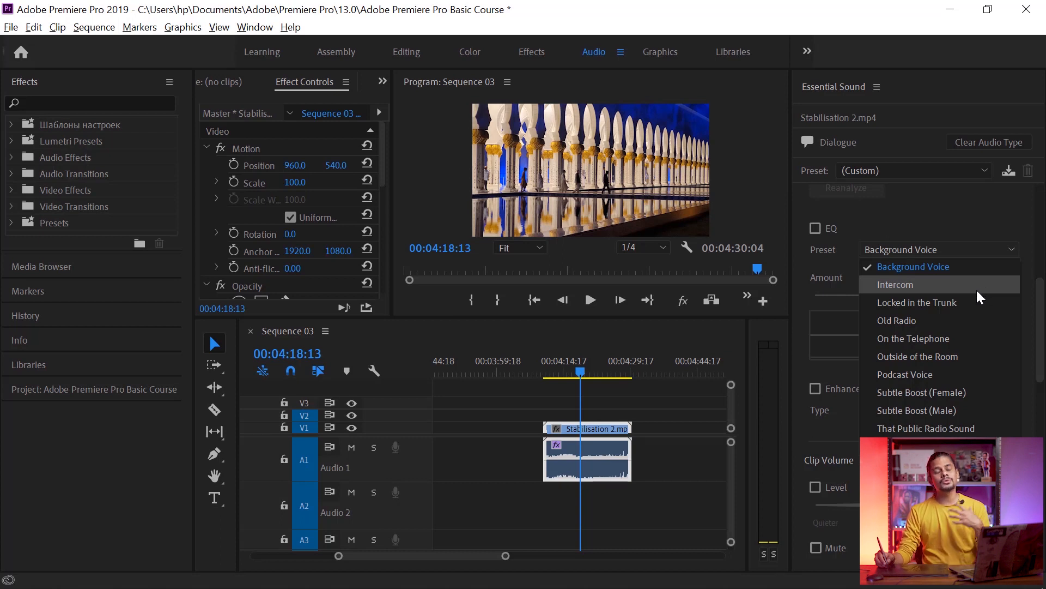
scroll(954, 229, "down", 1)
left_click(954, 230)
scroll(1041, 305, "down", 6)
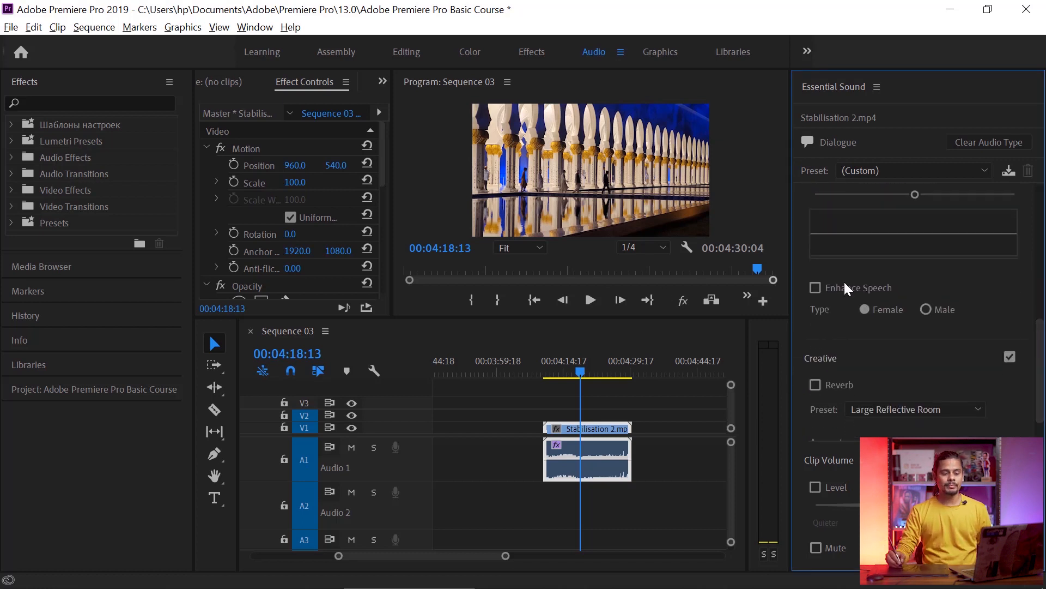
left_click(926, 309)
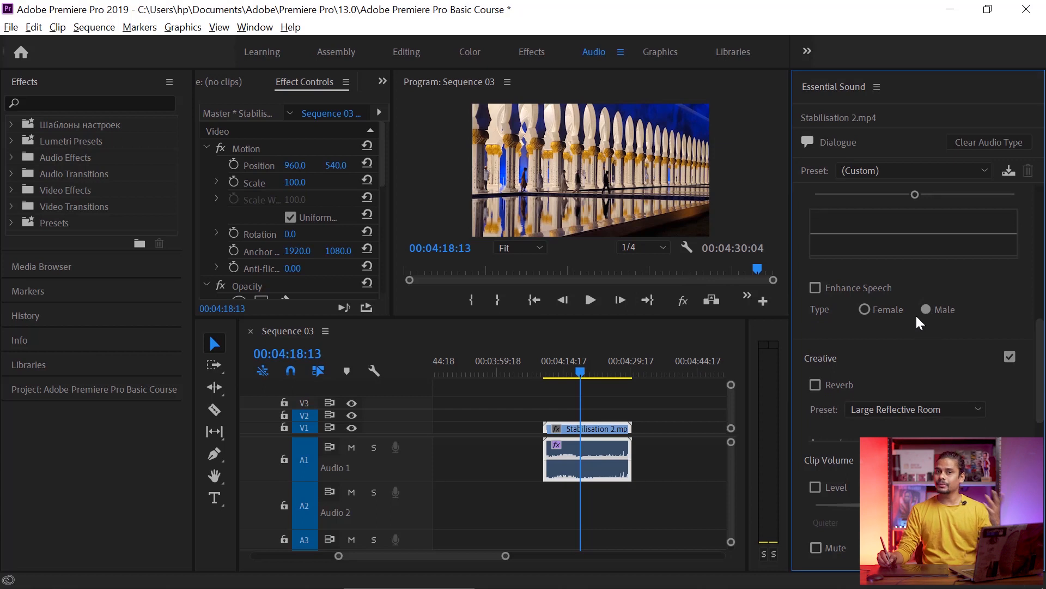
left_click(864, 309)
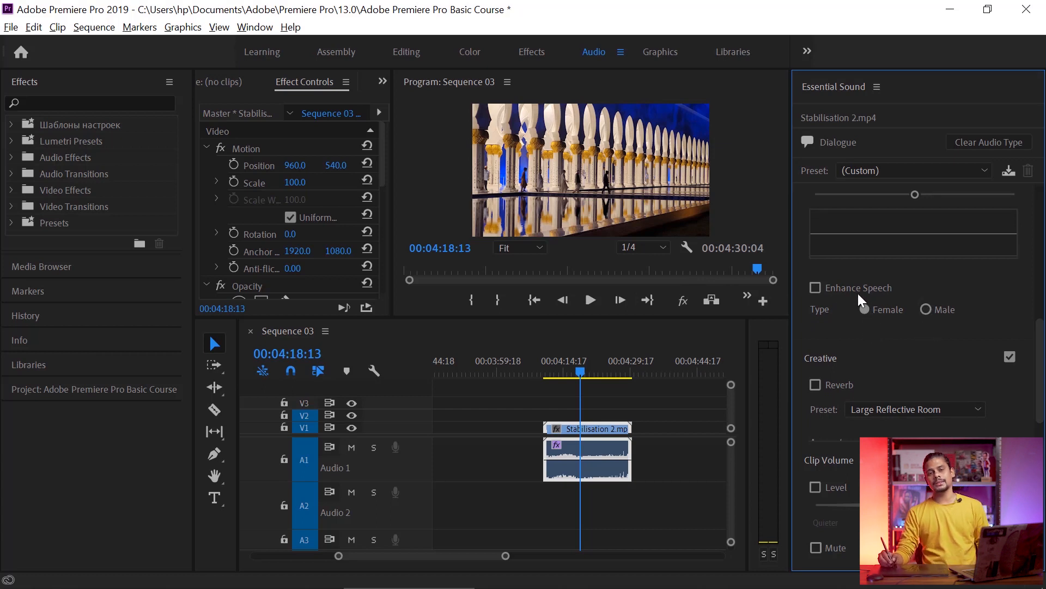
left_click(815, 288)
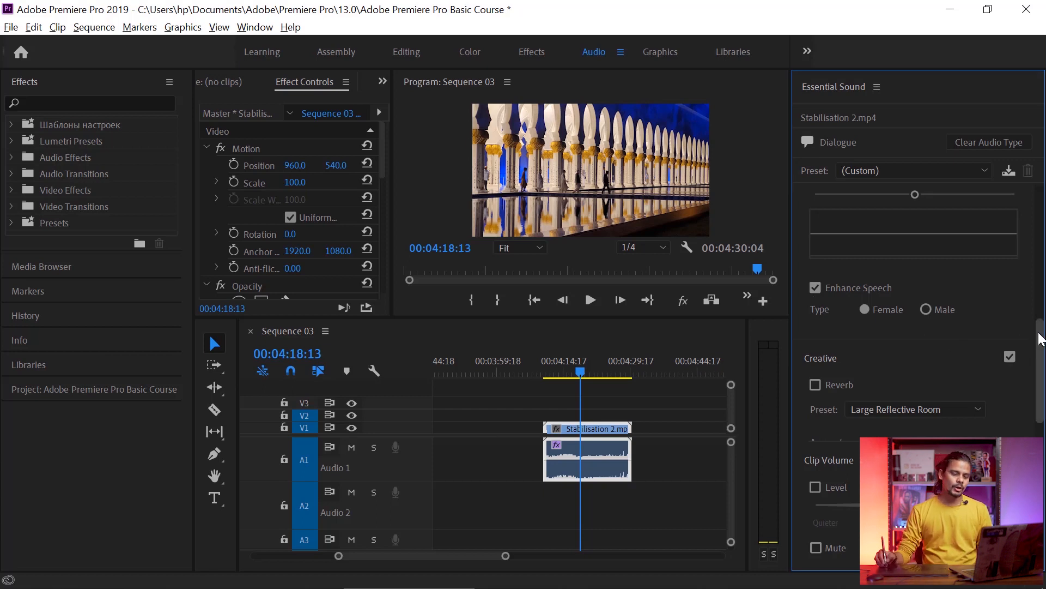
Look through the Reverb presets, and enable both Level and Mute in the clip volume settings.
scroll(1036, 338, "down", 1)
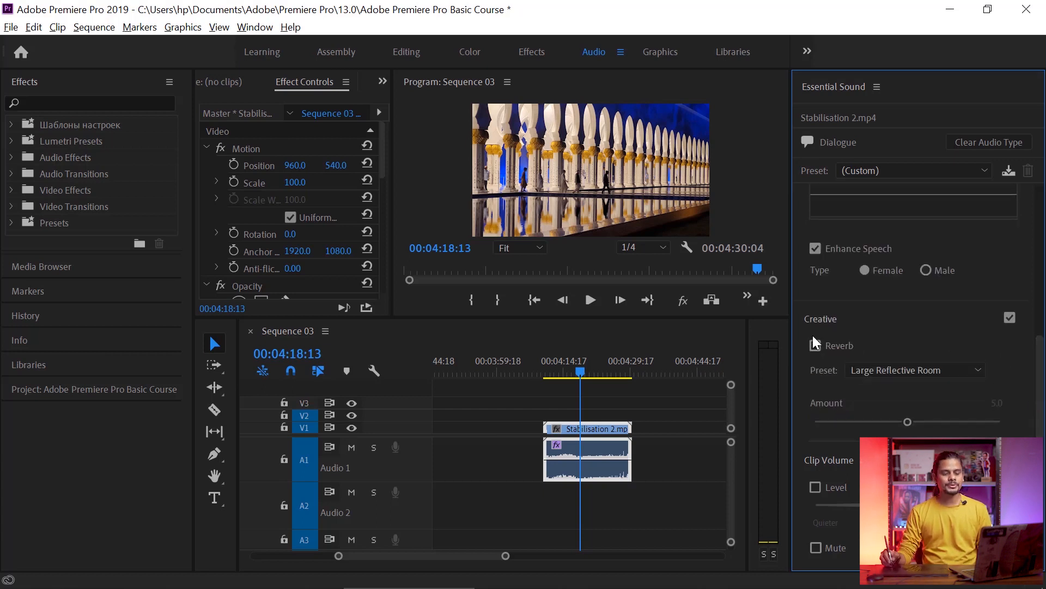
left_click(968, 372)
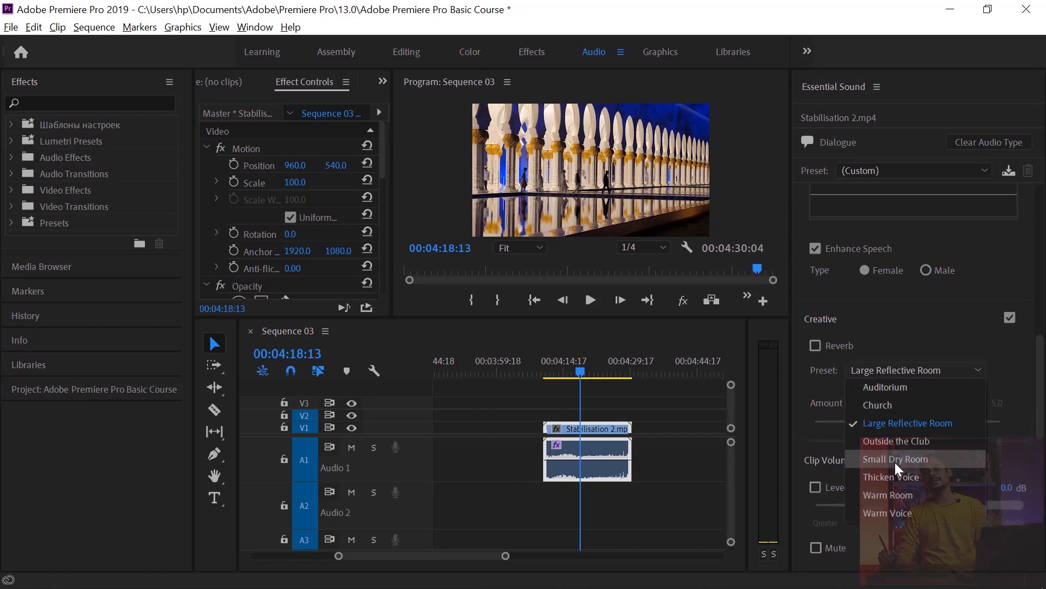
left_click(979, 370)
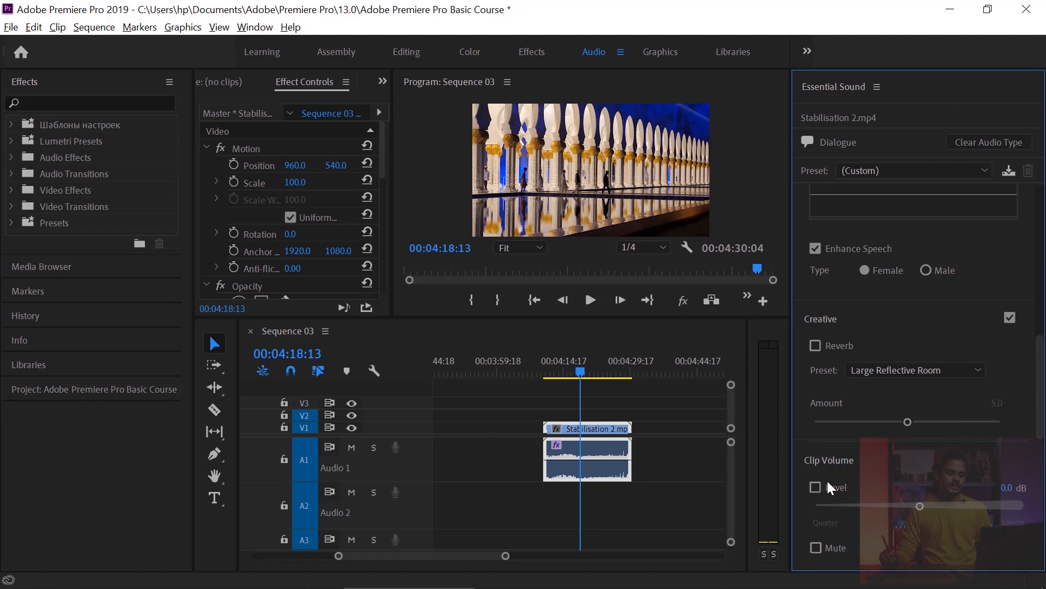
left_click_drag(843, 503, 923, 508)
left_click(816, 548)
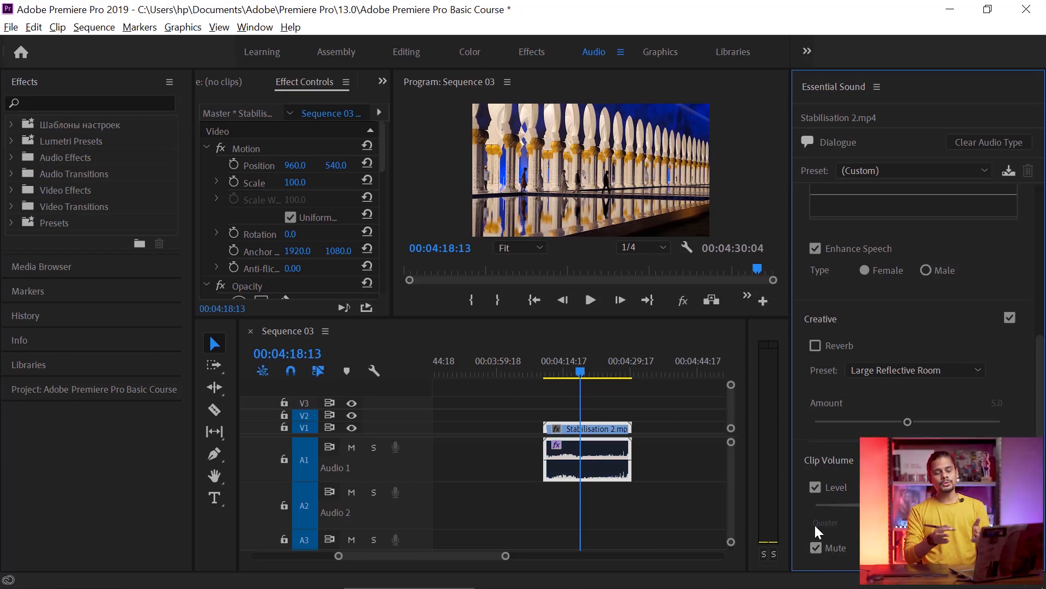
Clear the Dialogue audio type from the Stabilisation 2.mp4 clip.
scroll(1041, 375, "up", 5)
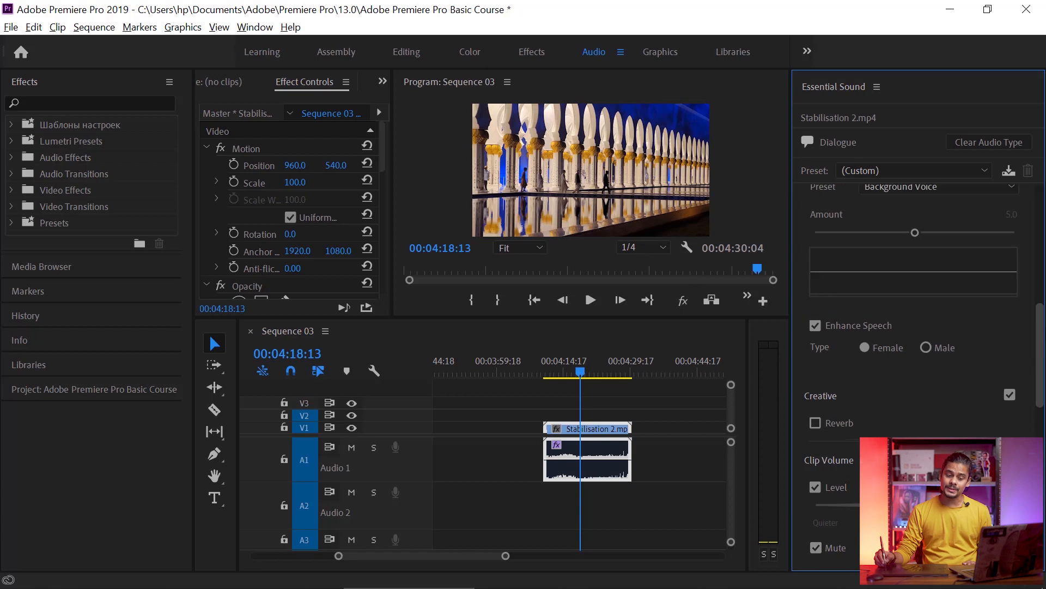
scroll(1041, 374, "up", 2)
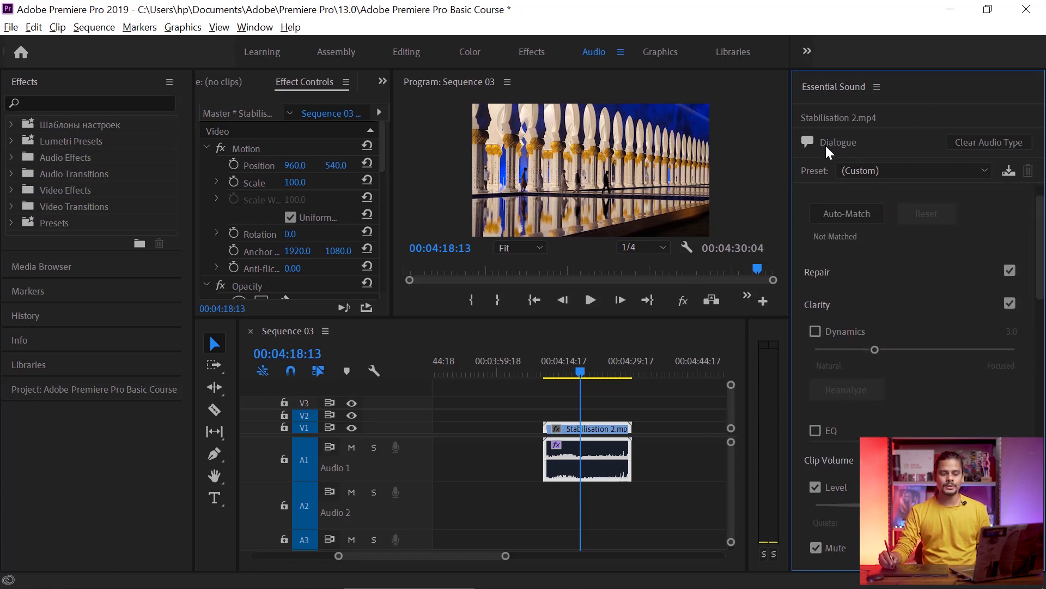
left_click(991, 142)
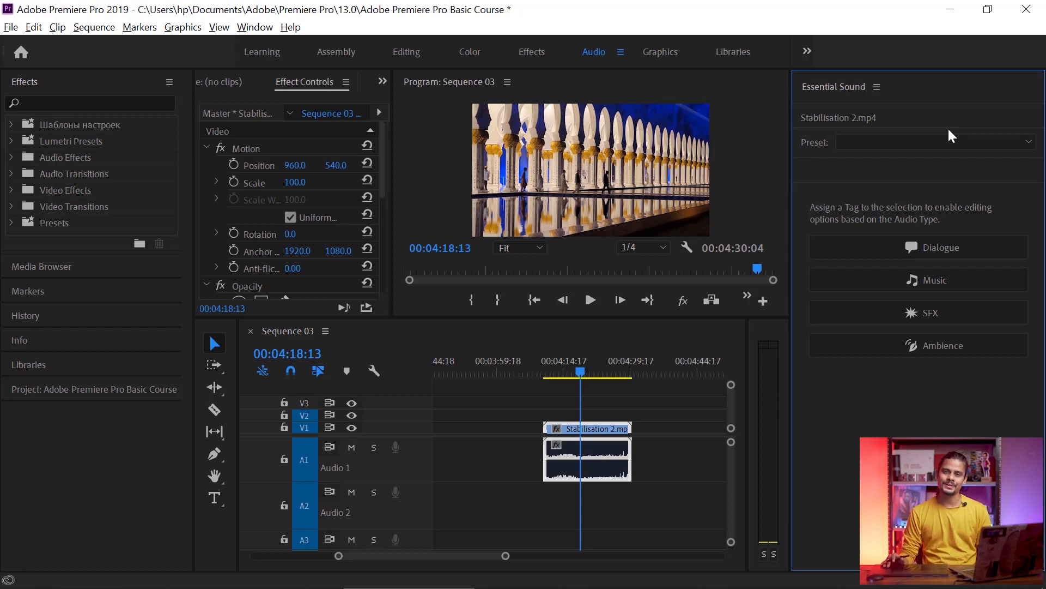
Open Stabilisation 2.mp4 in the source monitor, select its timeline clip, and move the playhead to its start at 00:04:10:06.
double_click(565, 457)
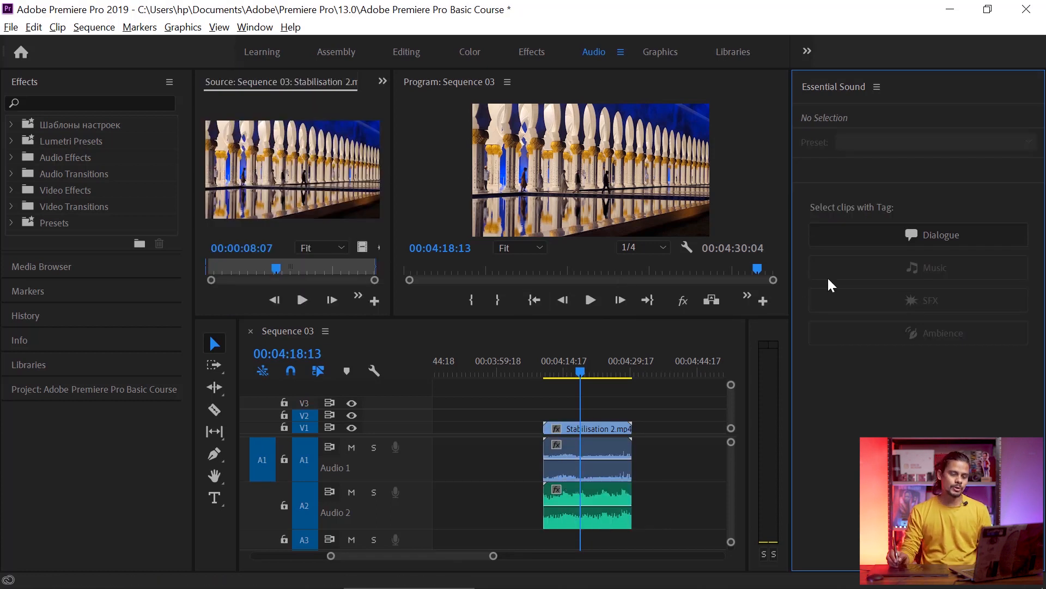
left_click(598, 465)
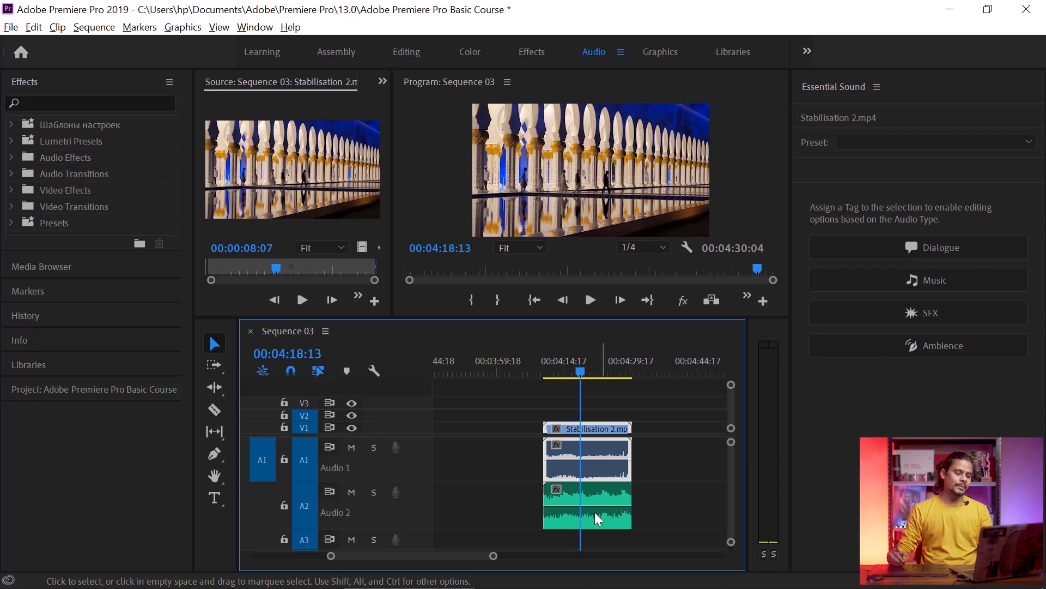
key("Up")
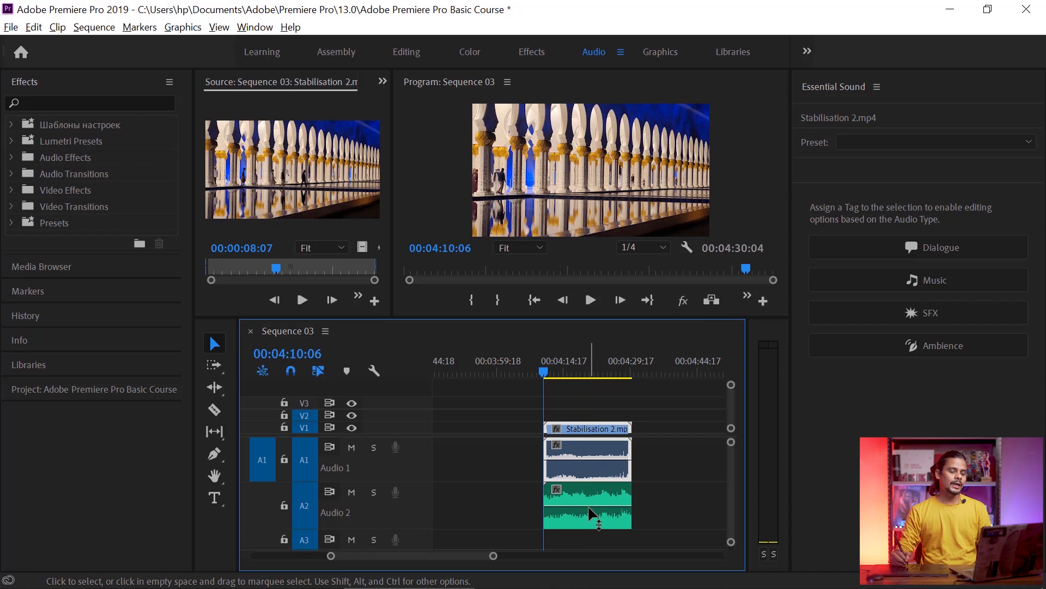
Tag the Cinematic Piano clip on A2 as Music, auto-match its loudness, and lower its volume line.
left_click(593, 492)
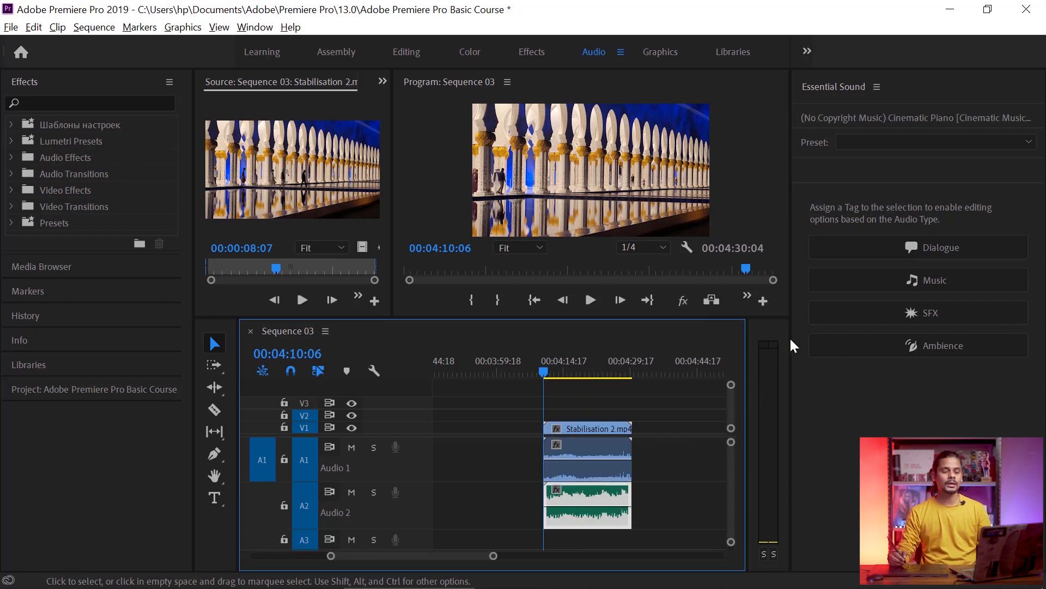
left_click(928, 278)
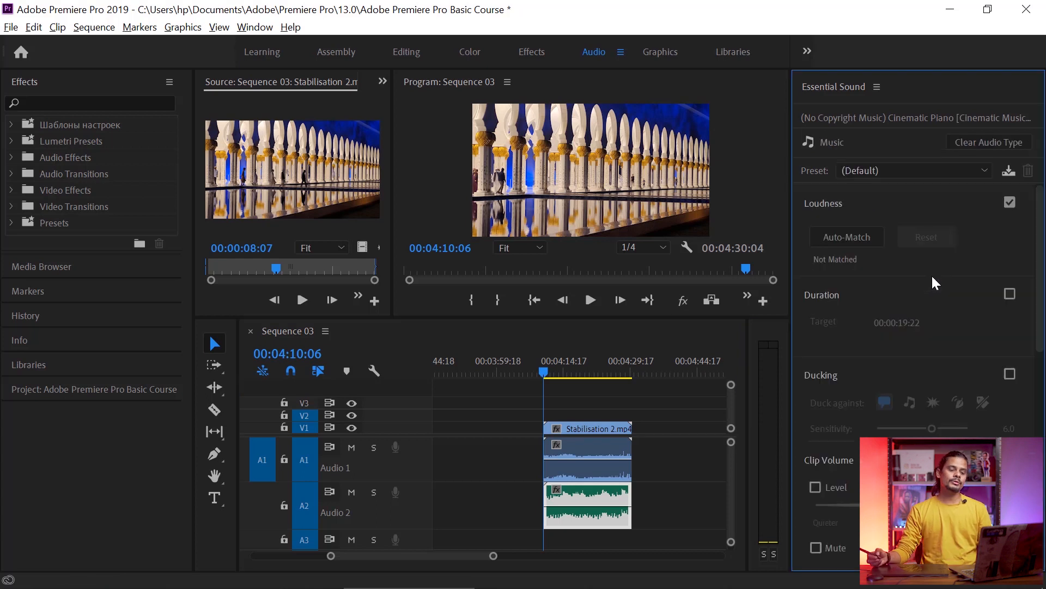
left_click(841, 235)
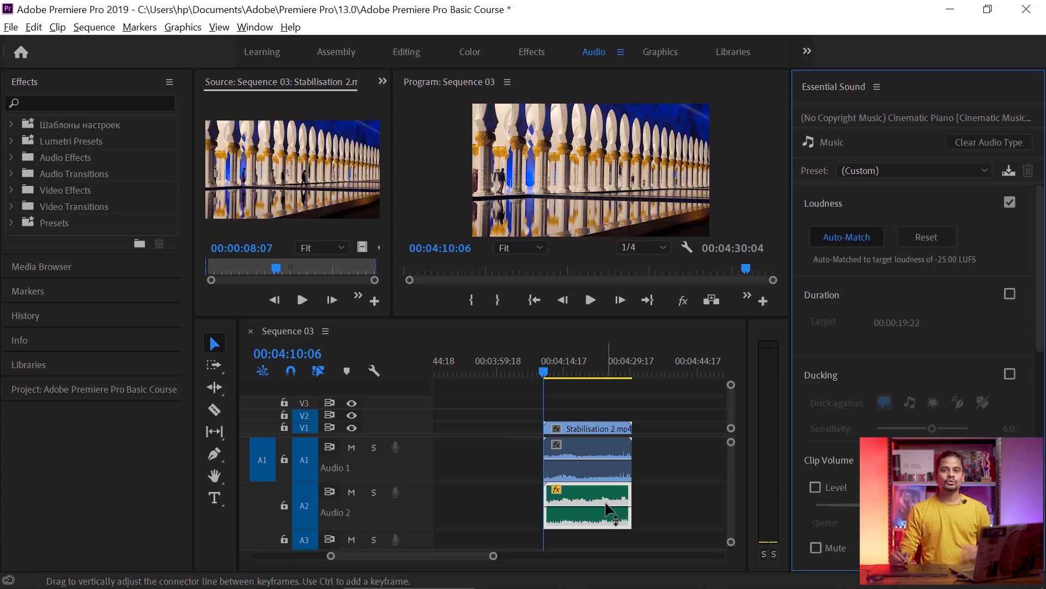
left_click_drag(602, 515, 603, 521)
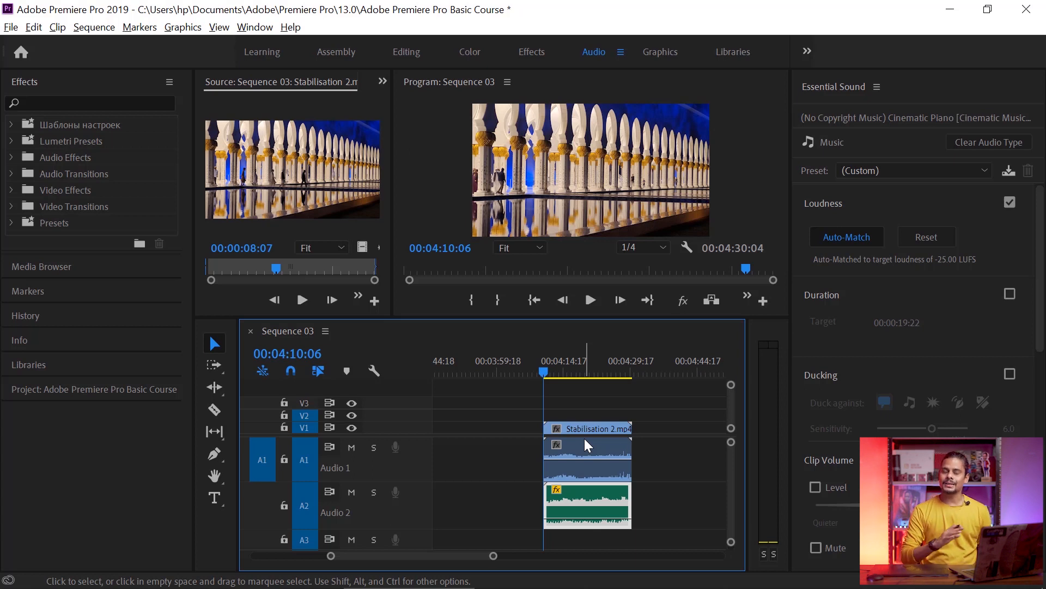
Enable Ducking against dialogue for the music clip on A2 and show its sensitivity, duck amount and fade settings.
scroll(1041, 291, "down", 1)
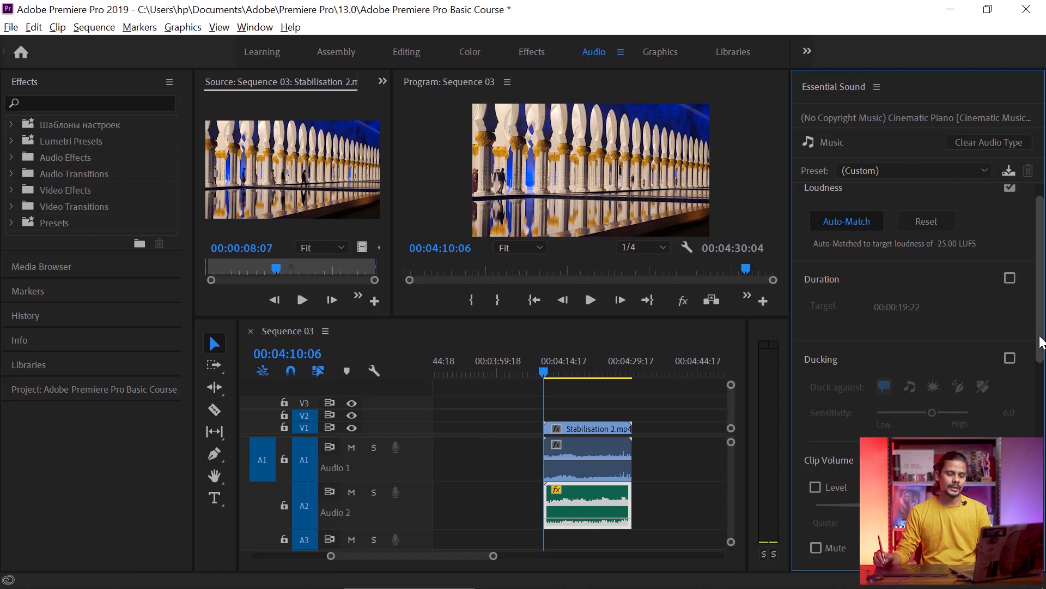
scroll(1019, 322, "down", 3)
left_click(1010, 307)
left_click(1010, 307)
left_click(1011, 308)
scroll(1010, 327, "down", 4)
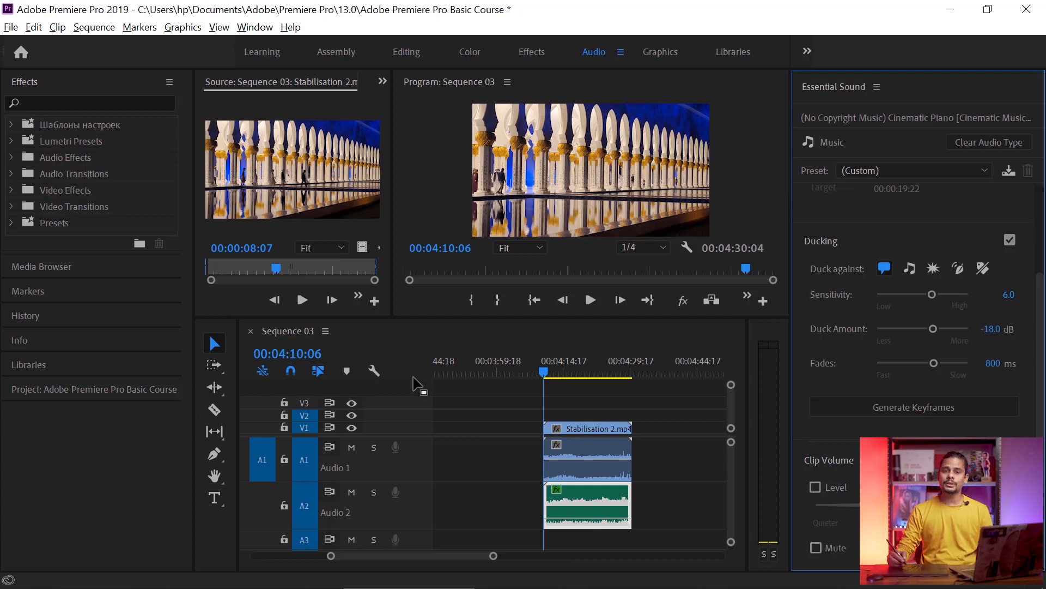
Clear the Music audio type from the A2 clip, and undo the volume and loudness changes made to it.
left_click(975, 144)
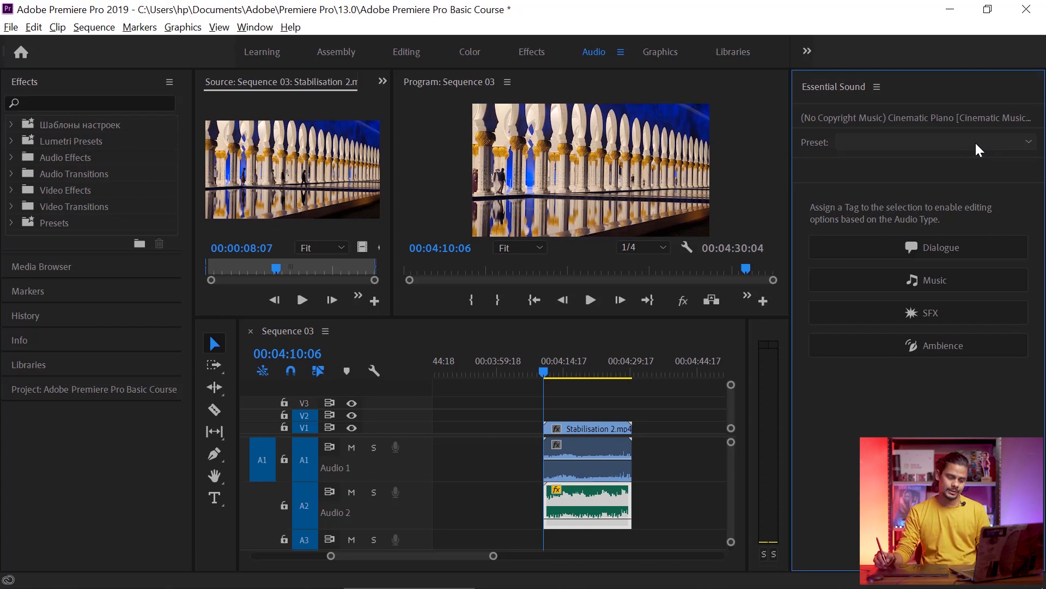
key("ctrl+a")
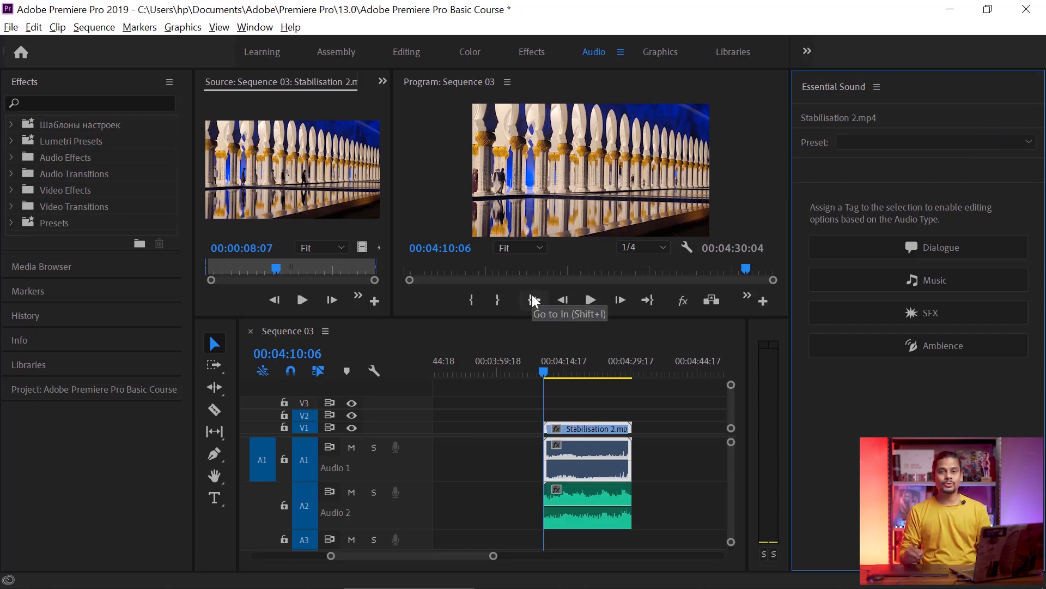
Tag the Stabilisation 2.mp4 clip as SFX and review its Creative reverb options.
left_click(960, 315)
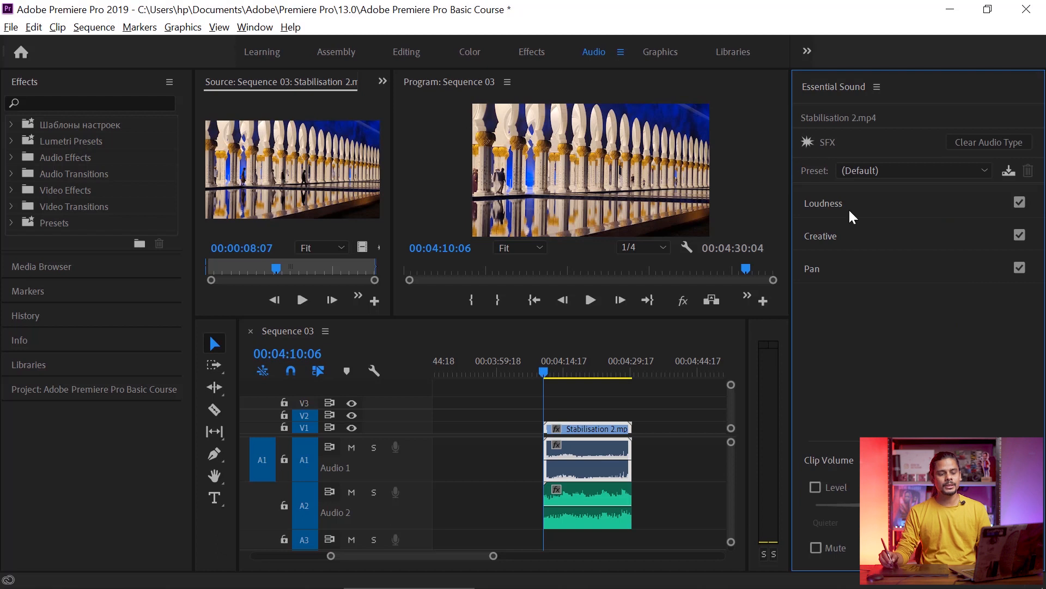
left_click(820, 236)
left_click(879, 288)
left_click(874, 294)
left_click(828, 235)
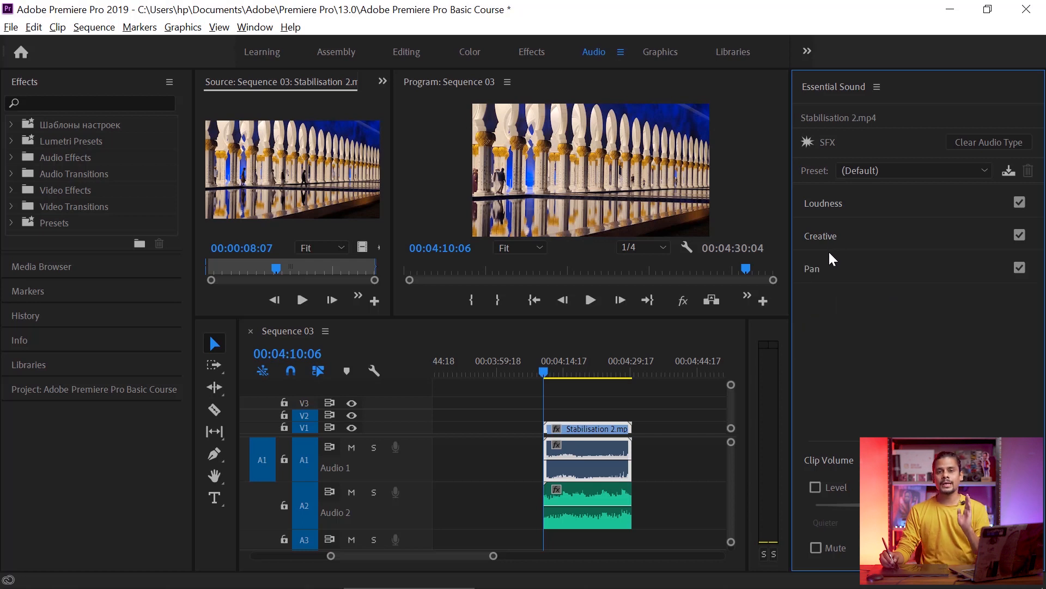
Show the SFX Pan setting, sweep its position from full left to full right, and return it to 0.0.
left_click(810, 267)
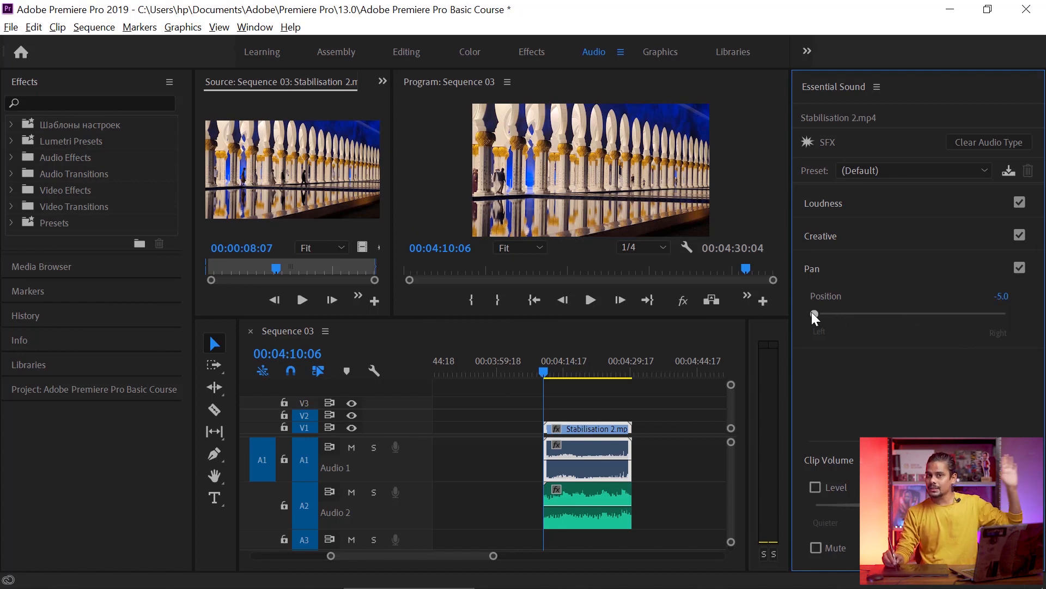
left_click_drag(813, 314, 1014, 321)
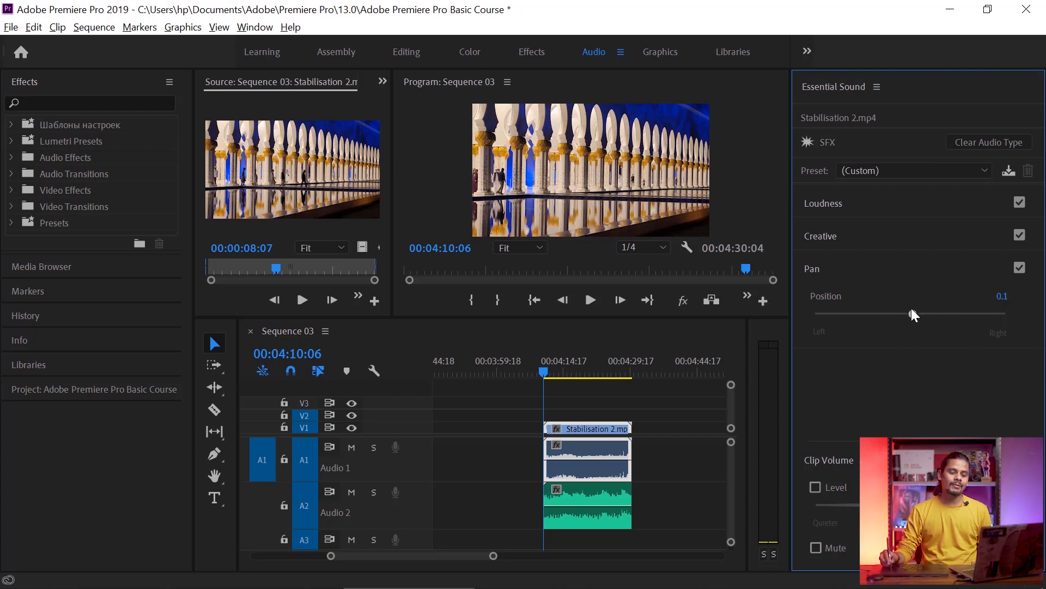
left_click_drag(902, 312, 908, 313)
Widen the source monitor area and show the clip's audio Panner properties in Effect Controls.
left_click_drag(392, 163, 476, 163)
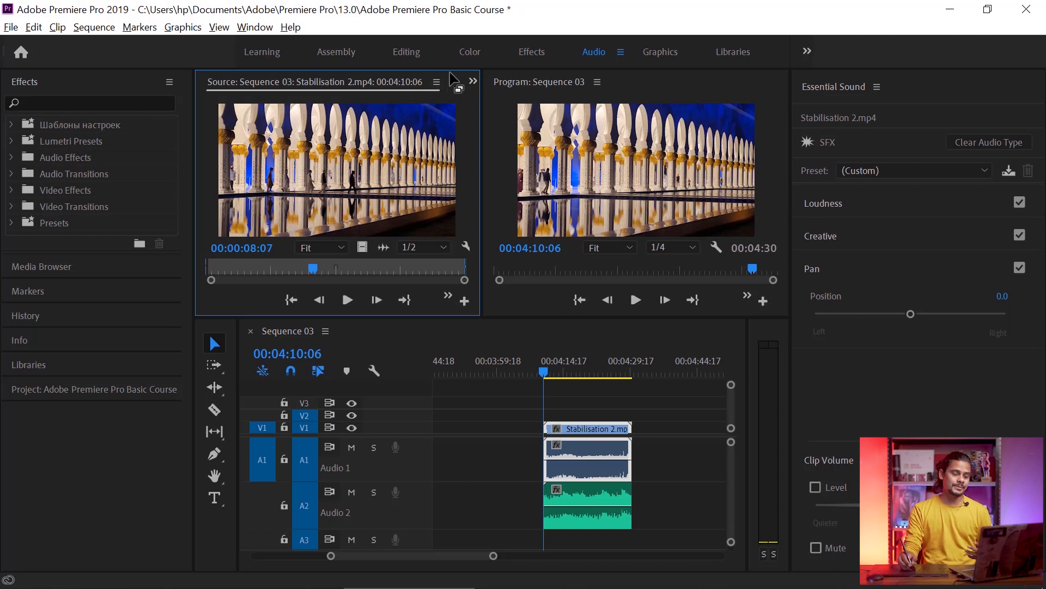
left_click(469, 81)
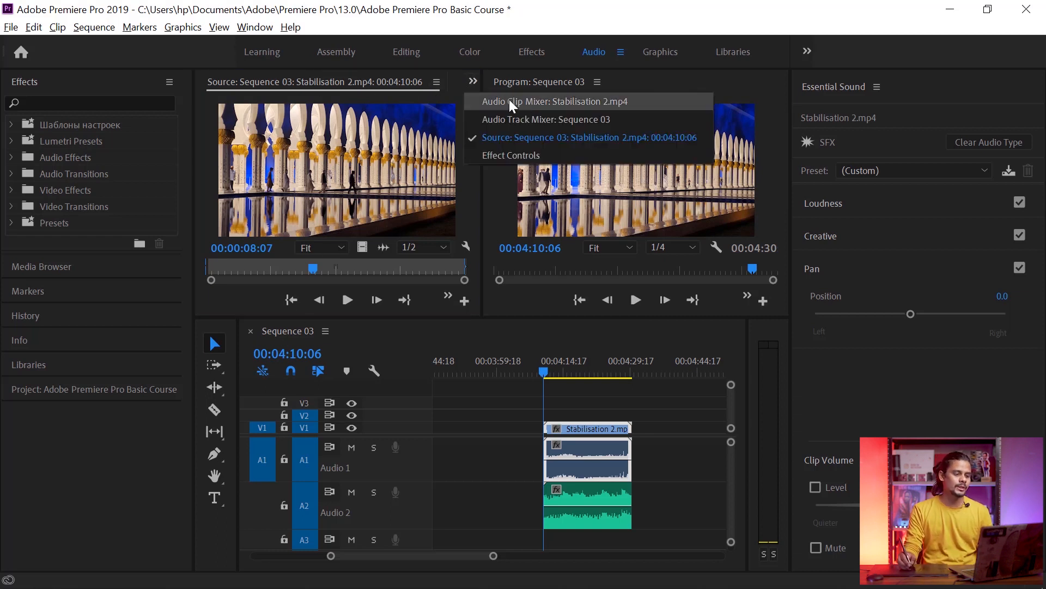
left_click(500, 153)
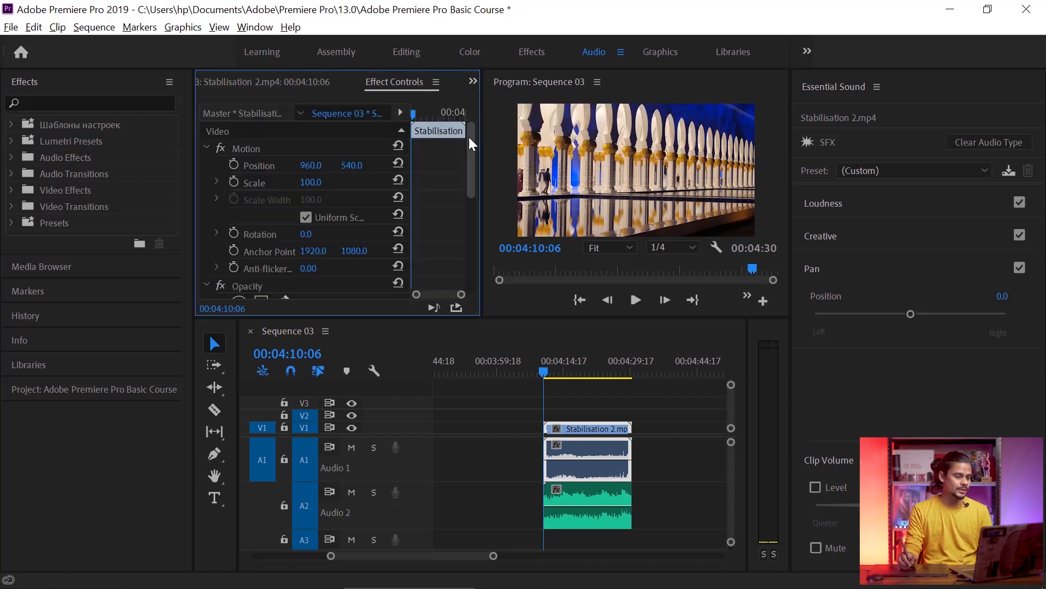
scroll(476, 202, "down", 4)
scroll(475, 202, "down", 3)
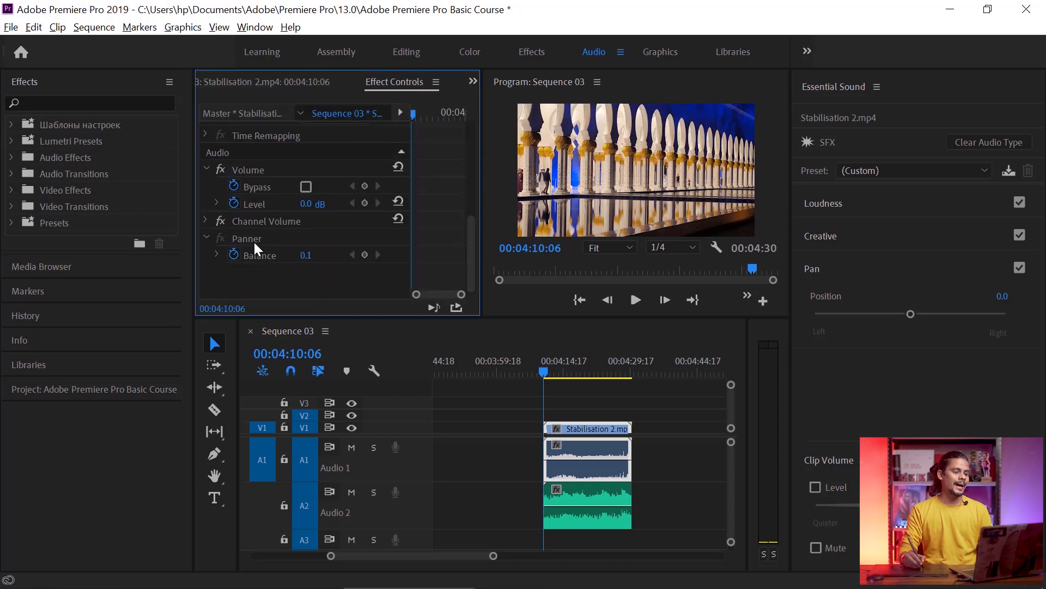
Keyframe the clip's Panner Balance from -100 at 00:04:10:06 to 100 at 00:04:27:06, and scrub through the pan.
left_click_drag(910, 314, 814, 314)
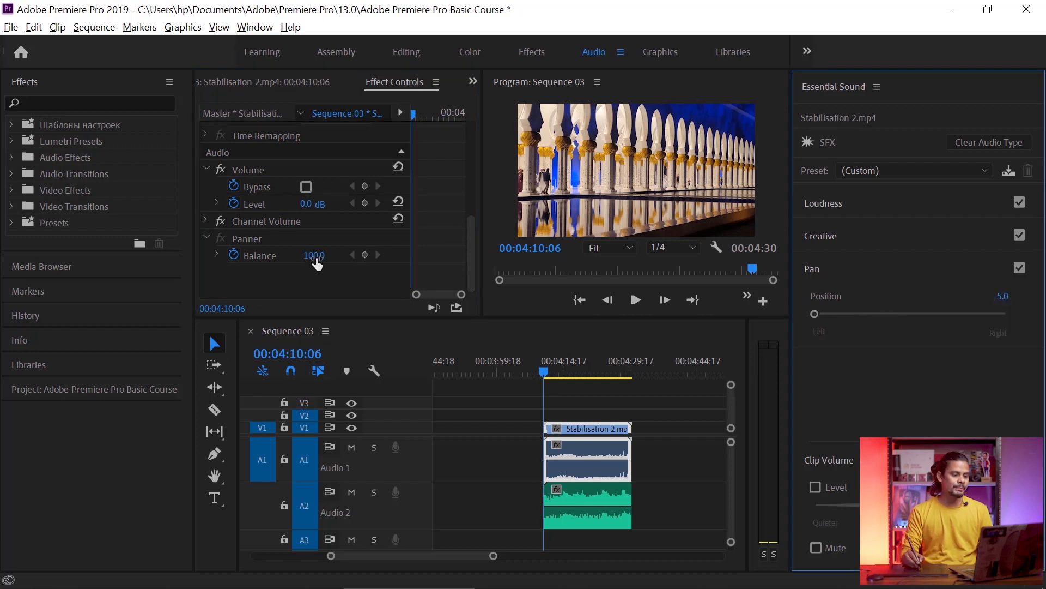
left_click(365, 255)
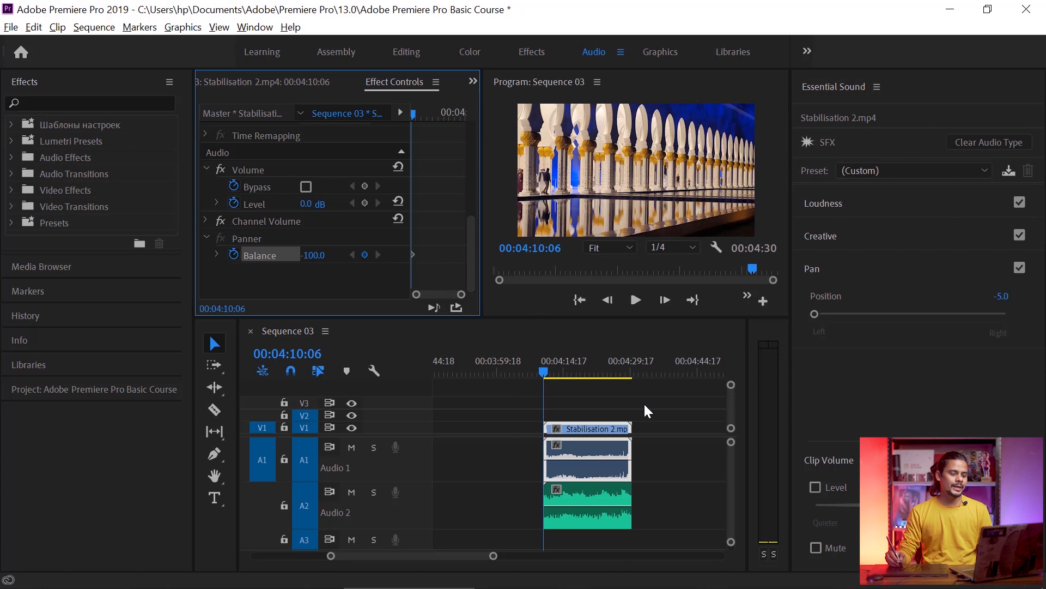
left_click_drag(590, 368, 620, 373)
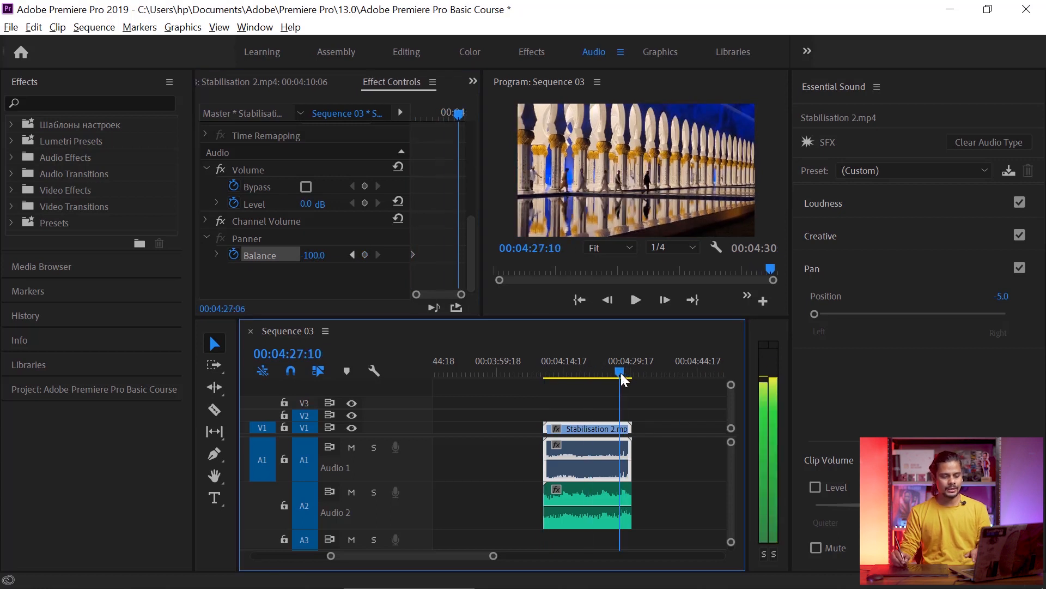
left_click_drag(313, 257, 422, 256)
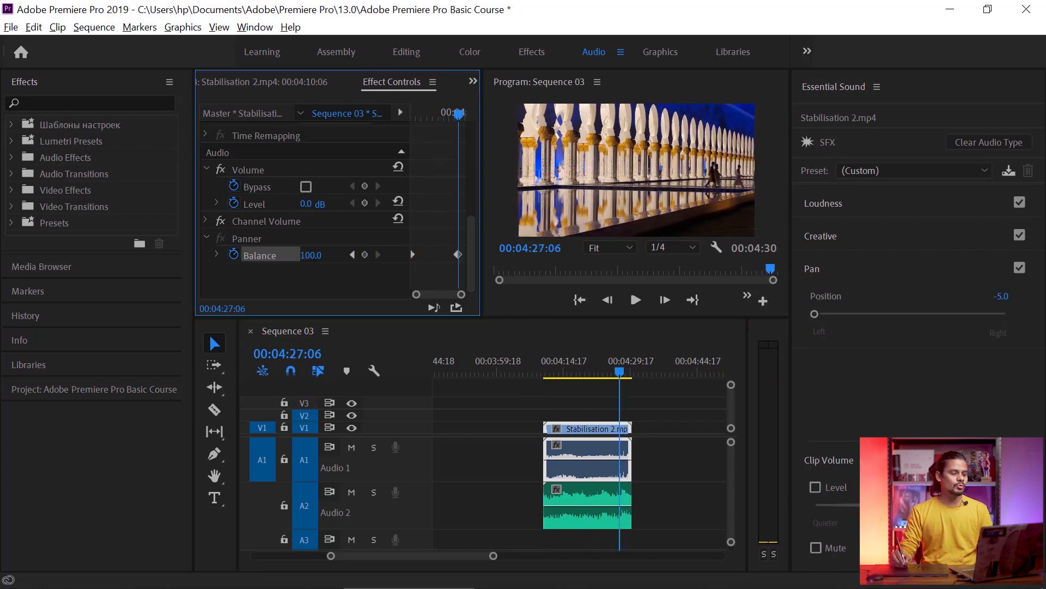
left_click_drag(545, 375, 595, 385)
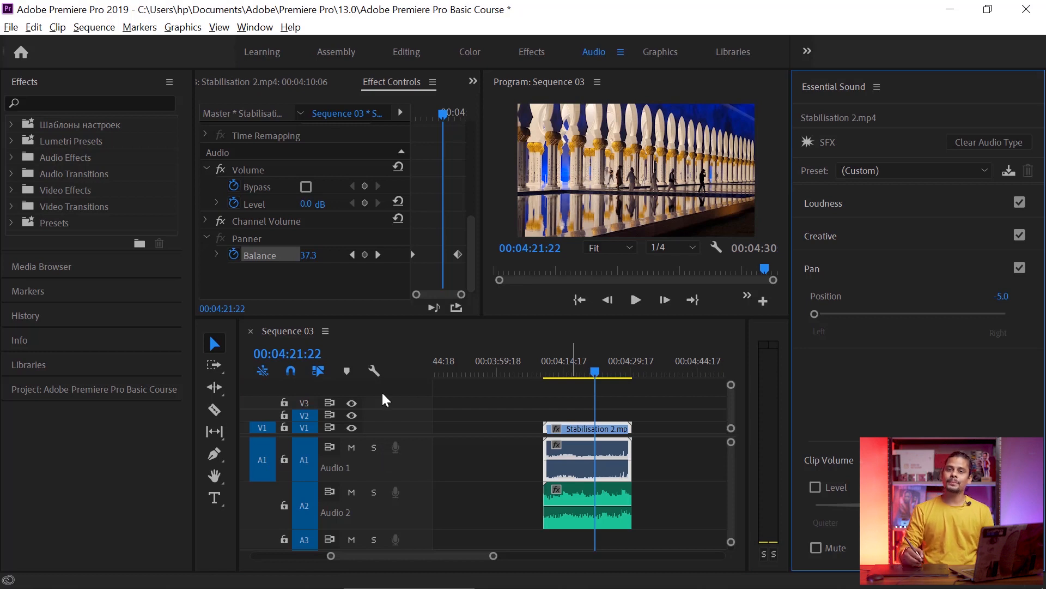
Replace the clip's SFX audio type with Ambience and review its Creative reverb options.
left_click(987, 138)
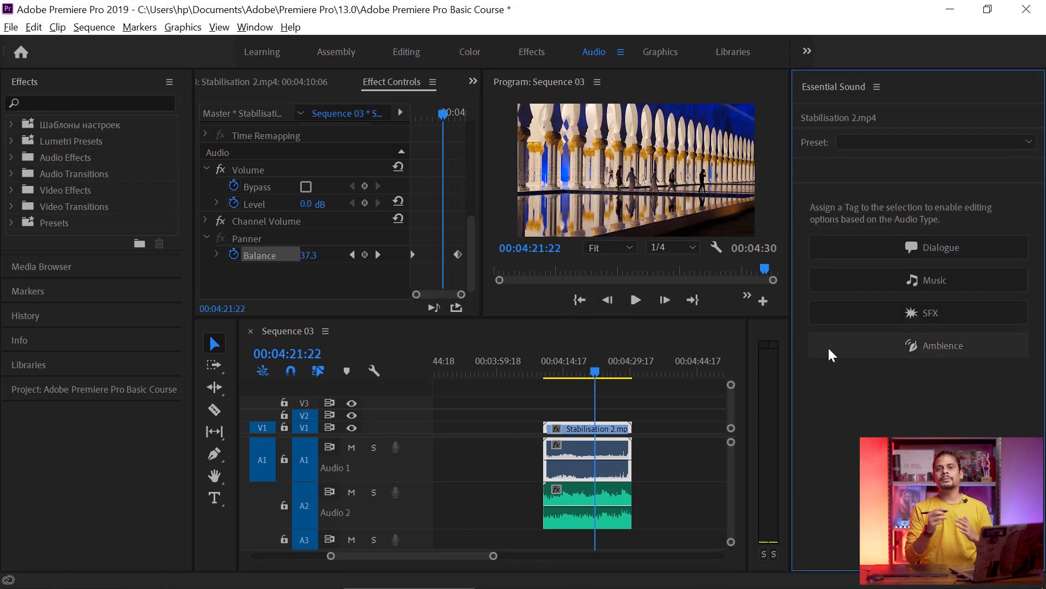
left_click(872, 345)
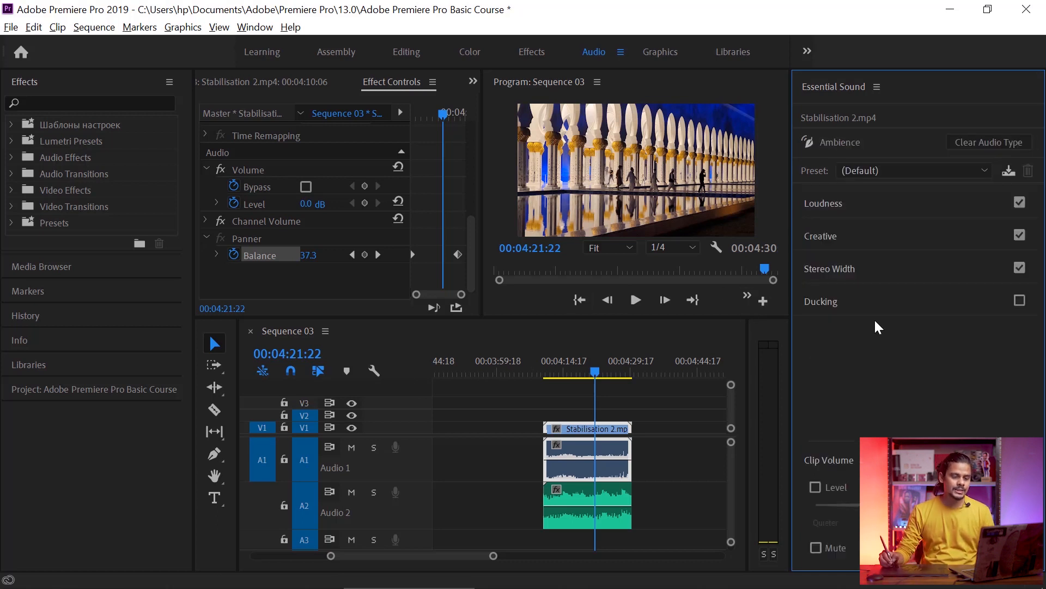
left_click(824, 236)
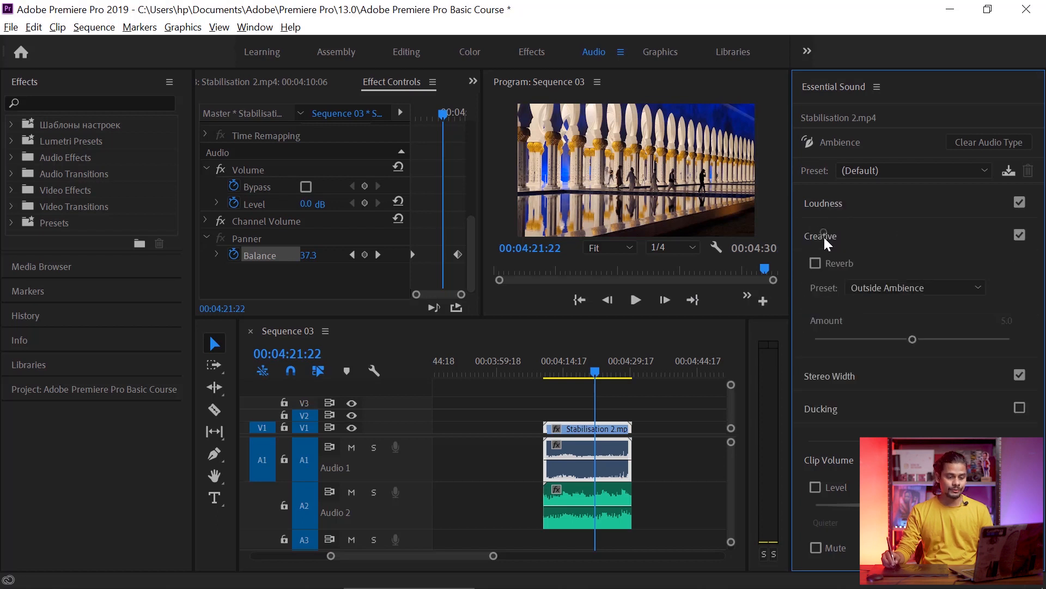
left_click(868, 286)
left_click(834, 237)
left_click(834, 237)
Review the Stereo Width option for the ambience clip, and clear its Ambience audio type.
left_click(832, 270)
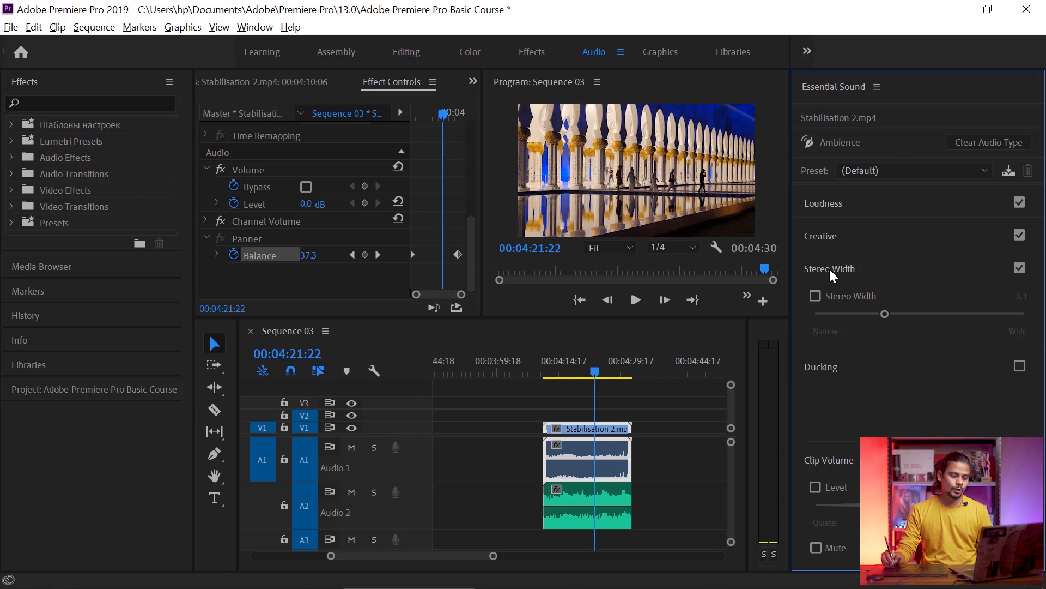
left_click(830, 270)
left_click(823, 301)
left_click(817, 299)
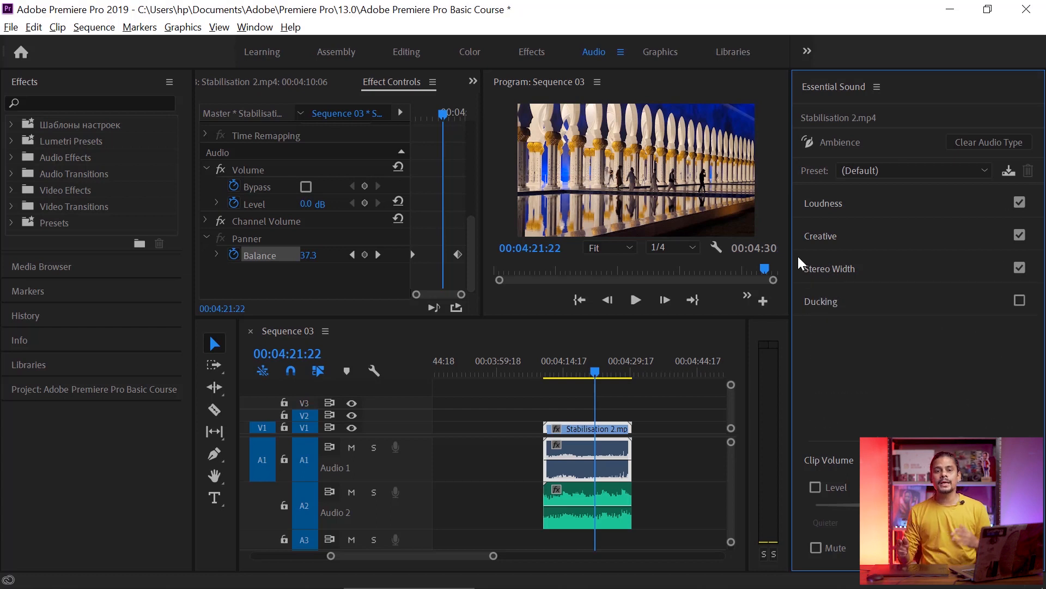
left_click(968, 140)
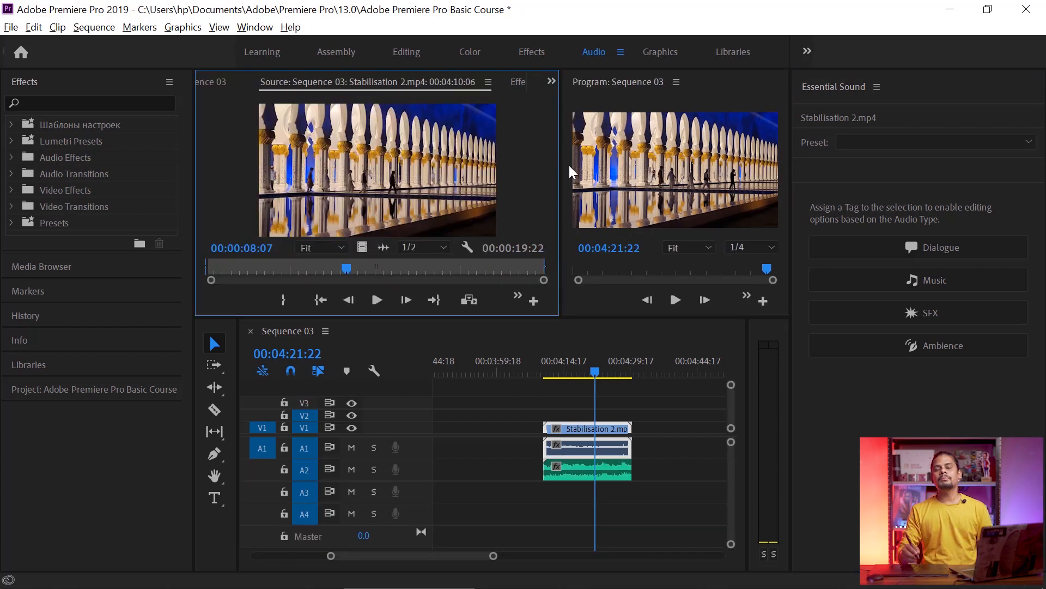
Open the Audio Track Mixer for Sequence 03 and enlarge its panel to expose the track faders.
left_click(551, 81)
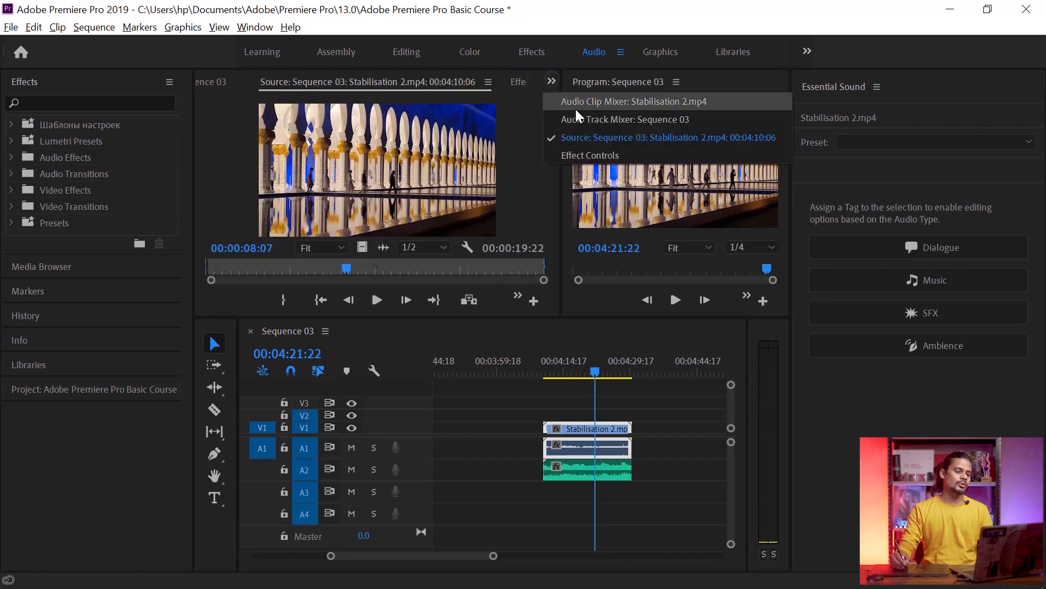
left_click(580, 119)
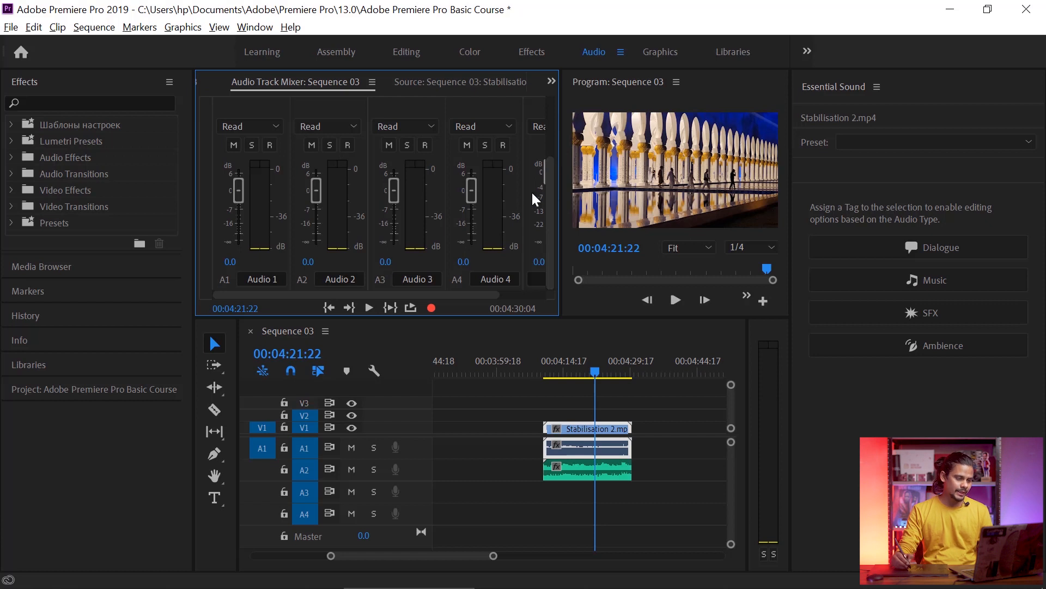
left_click_drag(559, 199, 594, 199)
left_click_drag(475, 321, 481, 355)
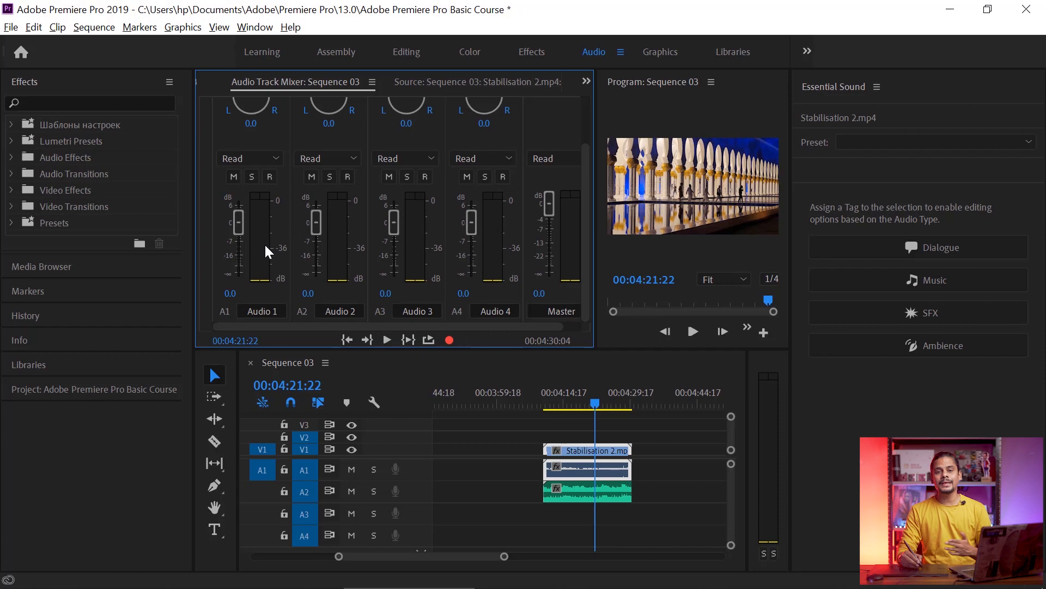
Lower the Audio 1 track fader to -7.5 dB in the track mixer and undo the change.
left_click_drag(236, 220, 295, 260)
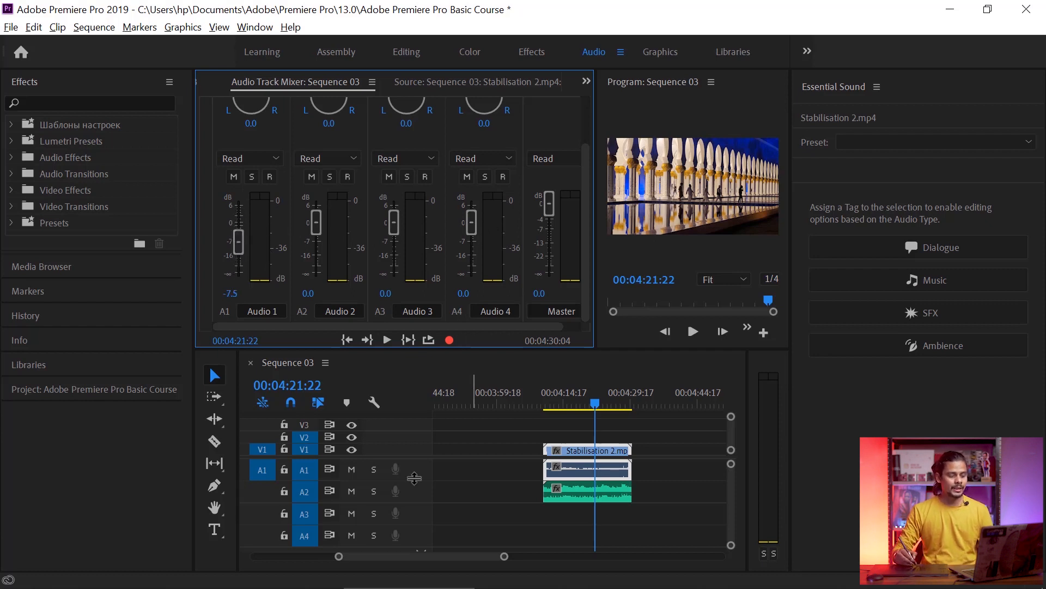
key("ctrl+z")
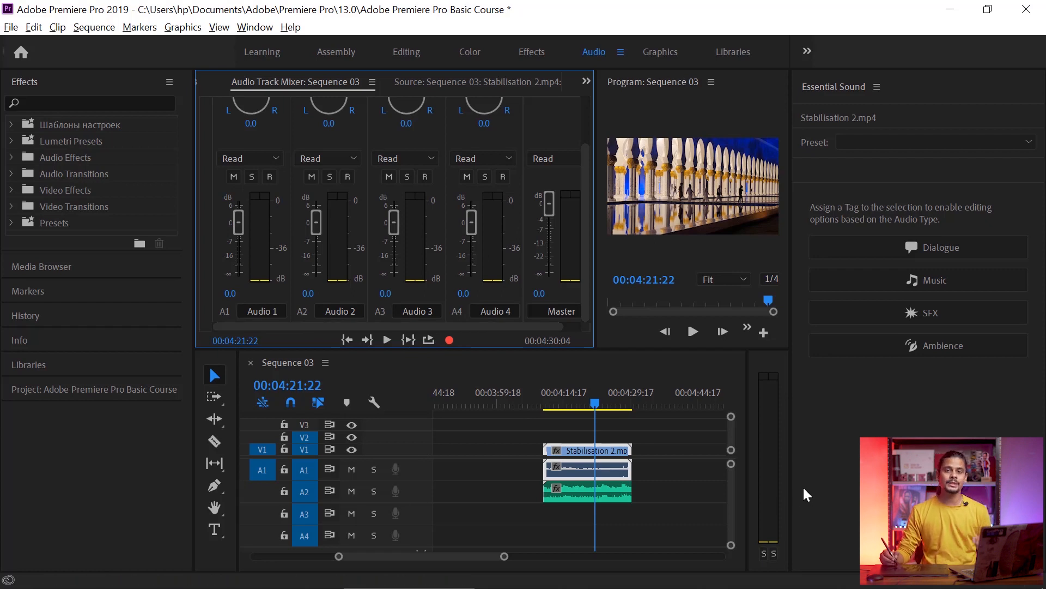
Set the Audio 2 track fader to -1.7 dB, try raising it to 1.9 dB, and undo that raise.
mouse_move(317, 222)
left_mouse_down()
mouse_move(322, 271)
mouse_move(319, 234)
left_mouse_up()
mouse_move(323, 213)
left_mouse_down()
mouse_move(321, 234)
mouse_move(326, 226)
left_mouse_up()
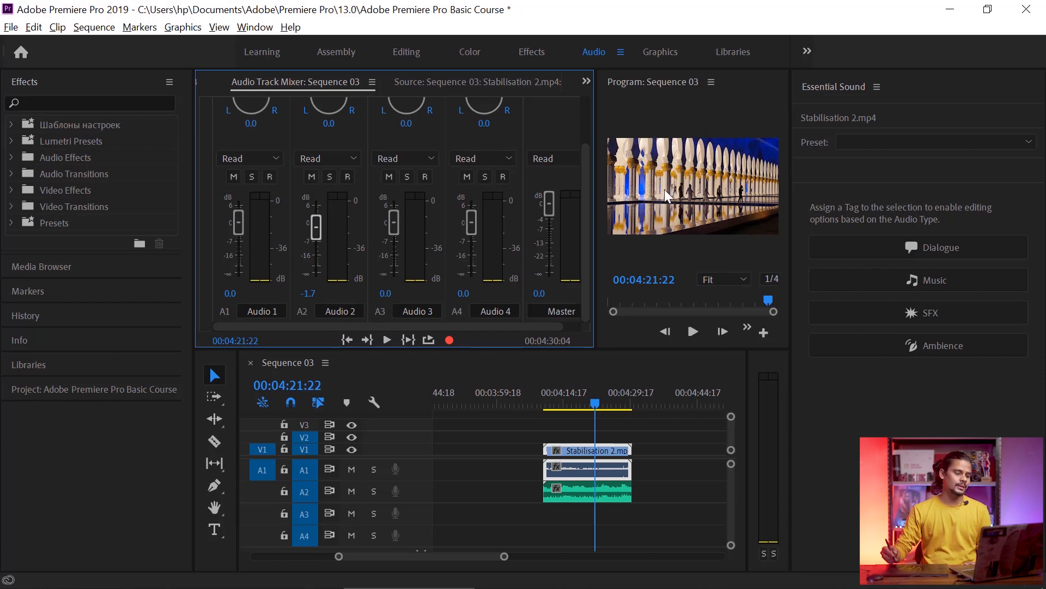
left_click_drag(318, 221, 317, 217)
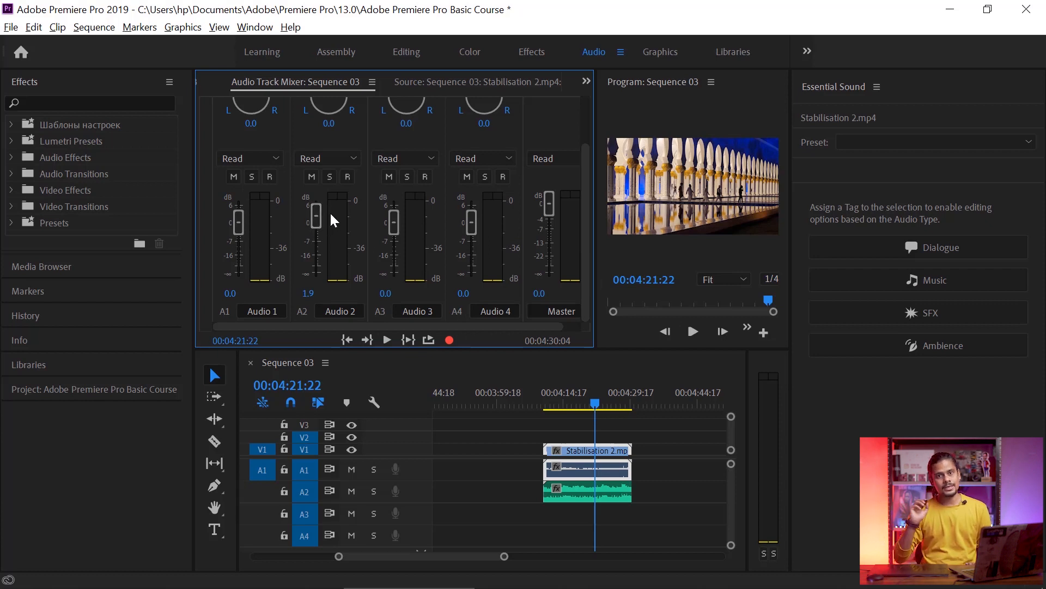
key("ctrl+z")
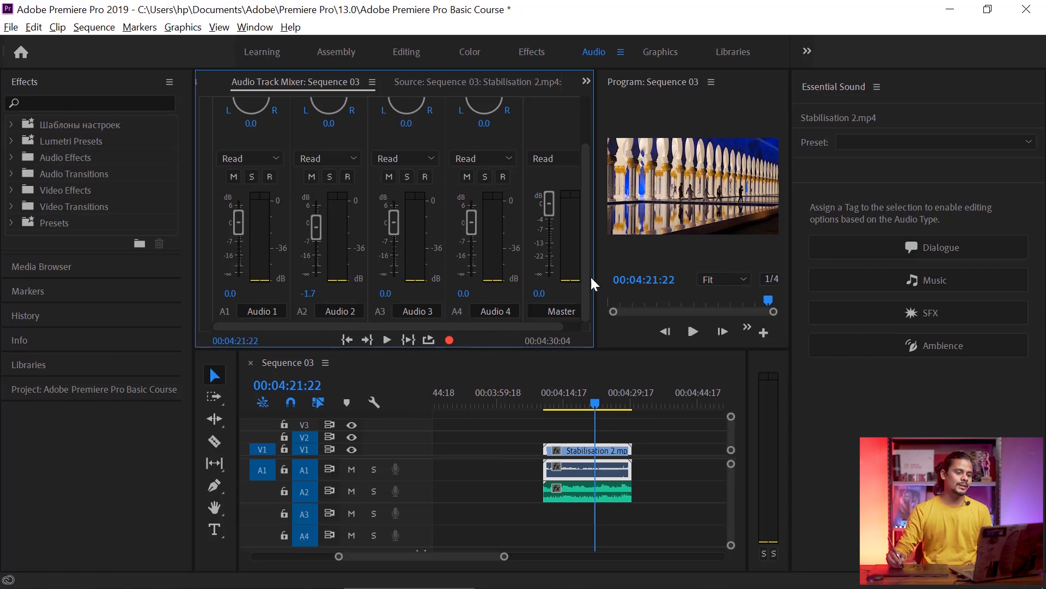
Widen the track mixer to show the whole Master channel, and lower the Master fader to -3.3 dB.
left_click(644, 272)
left_click_drag(596, 245, 667, 246)
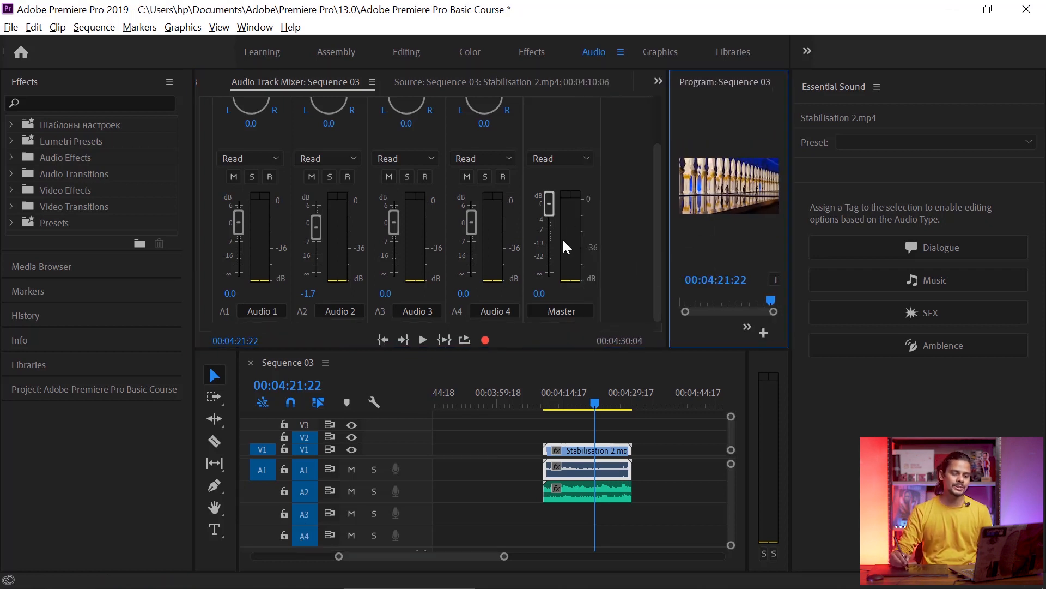
left_click_drag(548, 201, 552, 253)
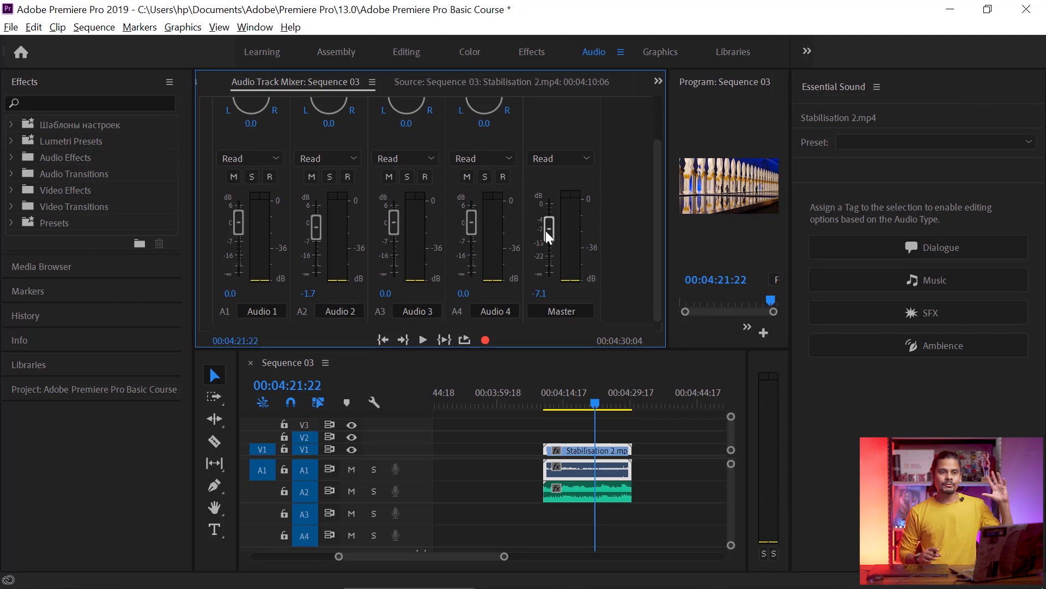
left_click_drag(546, 231, 545, 223)
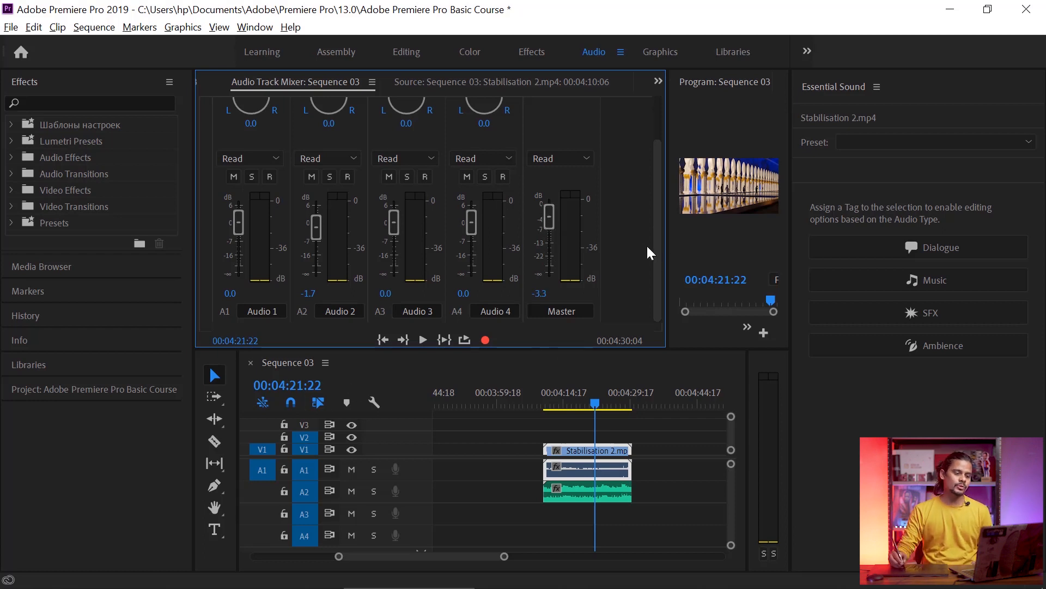
Pan the mixer tracks: Audio 1 to 16.8, Audio 2 to -37.0, Audio 3 to -44.9 and Audio 4 to 30.1.
left_click_drag(656, 246, 665, 192)
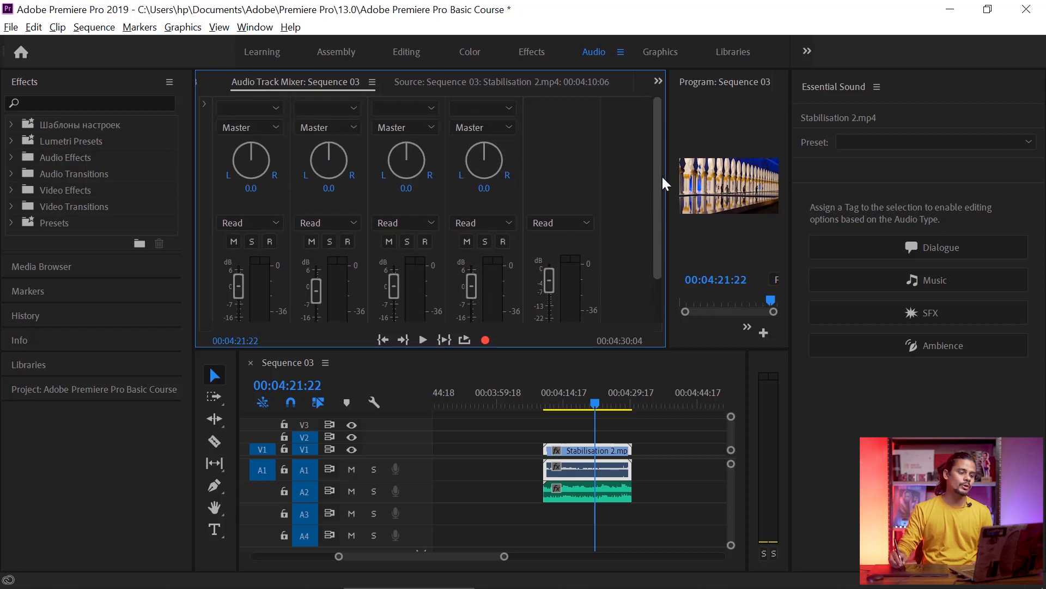
left_click_drag(406, 160, 378, 183)
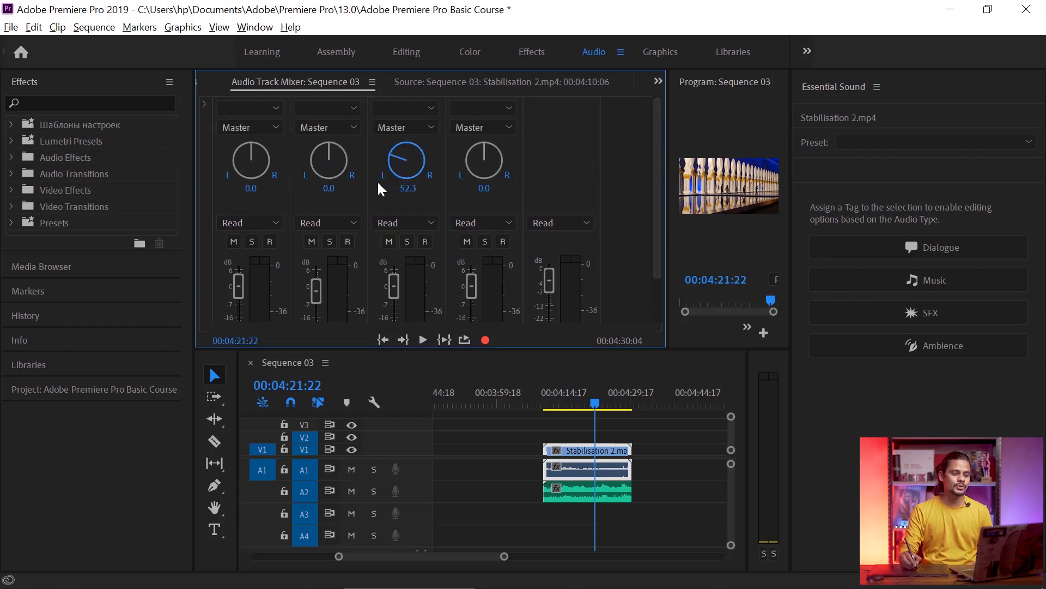
mouse_move(394, 143)
left_mouse_down()
mouse_move(476, 166)
mouse_move(424, 133)
mouse_move(414, 139)
left_mouse_up()
left_click_drag(329, 160, 298, 181)
left_click_drag(235, 152, 286, 169)
left_click_drag(483, 158, 525, 158)
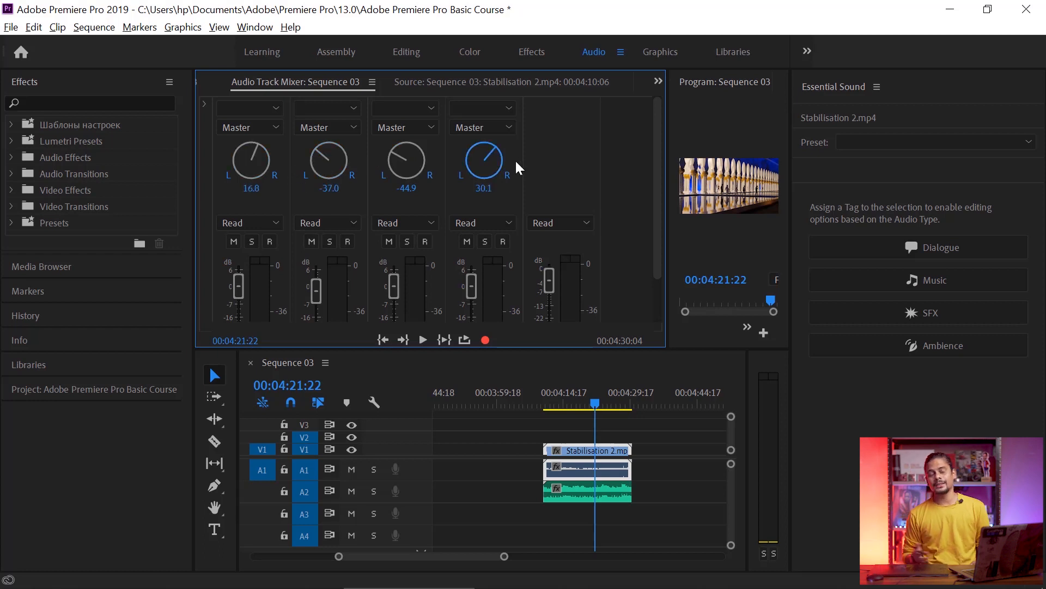